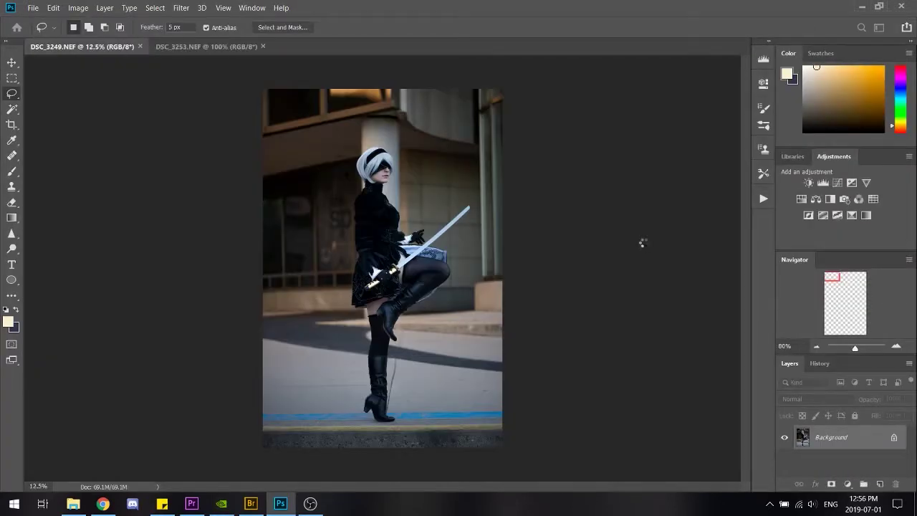
- Copy the whole DSC_3249 photo and paste it into DSC_3253 as a new layer
click(120, 46)
key(ctrl+a)
key(ctrl+c)
key(ctrl+Tab)
key(ctrl+v)
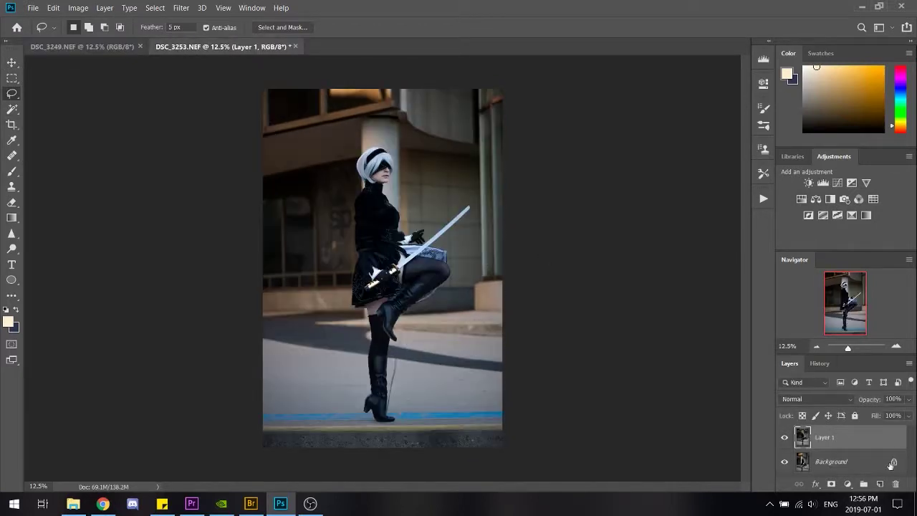
- Hide the pasted Layer 1 and convert the locked Background into the editable Layer 0
click(830, 461)
click(785, 437)
double_click(867, 464)
click(553, 144)
- Reposition the two photo layers in the frame to roughly line up their scenes
key(v)
drag(404, 280, 409, 234)
click(784, 437)
drag(406, 304, 403, 293)
drag(412, 237, 411, 260)
click(784, 437)
click(785, 437)
- Fine-align Layer 1 over Layer 0 at 42% opacity and restore its opacity to 100%
key(4)
key(2)
mouse_move(372, 363)
mouse_down()
mouse_move(379, 363)
mouse_move(371, 360)
mouse_up()
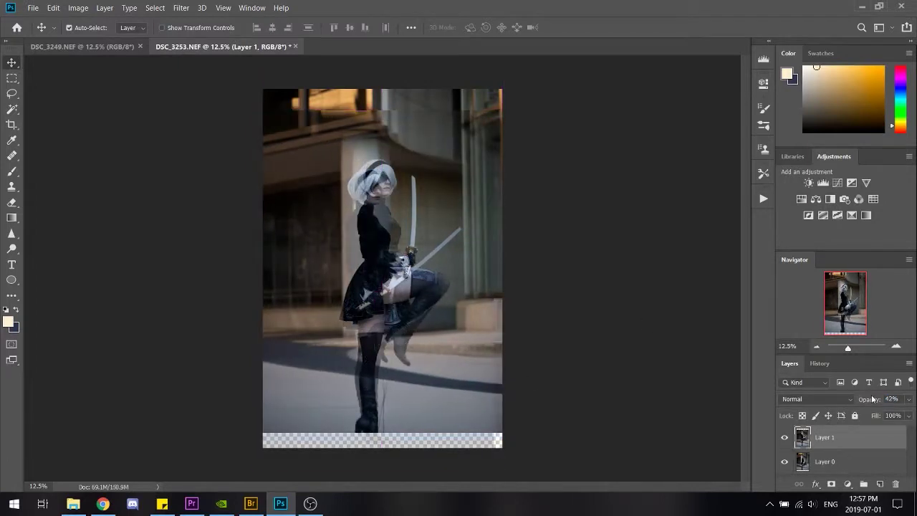
click(872, 399)
text(100)
key(Return)
- Add a mask to Layer 1 and paint black with a 2100 px brush to hide everything above the bottom strip
click(831, 483)
key(b)
key(bracketright)
key(bracketright)
key(bracketright)
key(bracketright)
key(bracketright)
key(bracketright)
key(bracketright)
key(bracketright)
key(bracketright)
mouse_move(503, 339)
mouse_down()
mouse_move(356, 344)
mouse_move(219, 181)
mouse_up()
key(alt+BackSpace)
- Mask out Layer 1's bottom strip with a 900 px brush, keeping only the area around the standing boot
key(bracketleft)
key(bracketleft)
key(bracketleft)
key(bracketleft)
key(bracketleft)
key(bracketleft)
key(bracketleft)
key(bracketleft)
key(bracketleft)
key(bracketleft)
key(bracketleft)
key(bracketleft)
key(bracketleft)
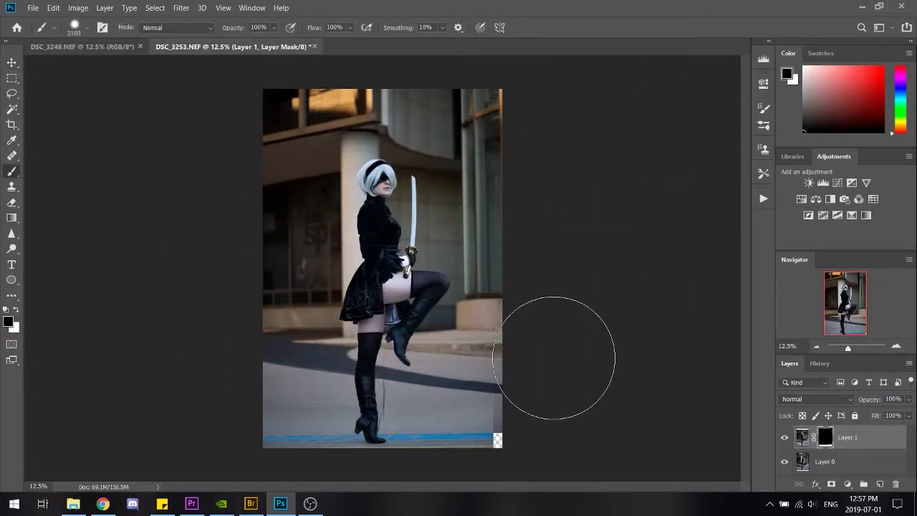
mouse_move(423, 434)
mouse_down()
mouse_move(488, 426)
mouse_move(305, 417)
mouse_move(267, 441)
mouse_up()
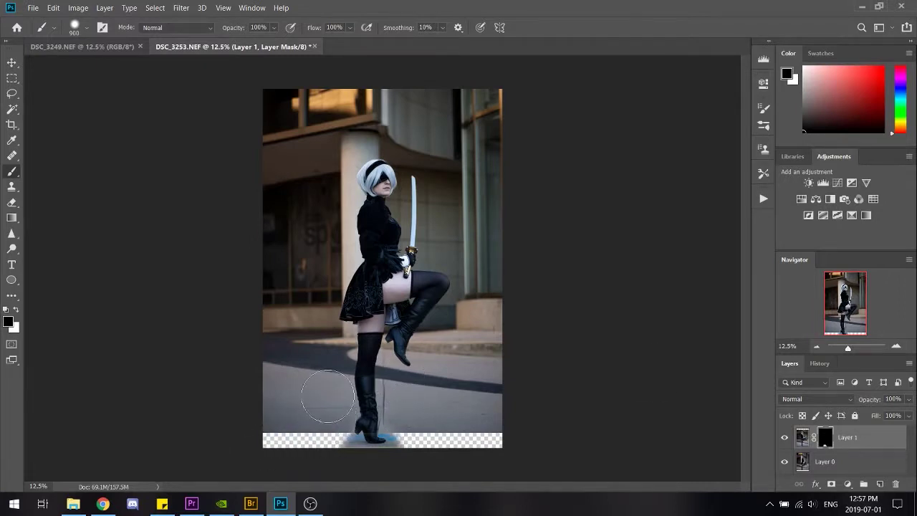
- Paint white with a 500 px brush on Layer 1's mask to reveal more of the standing boot's foot
key(bracketleft)
key(bracketleft)
key(bracketleft)
key(bracketleft)
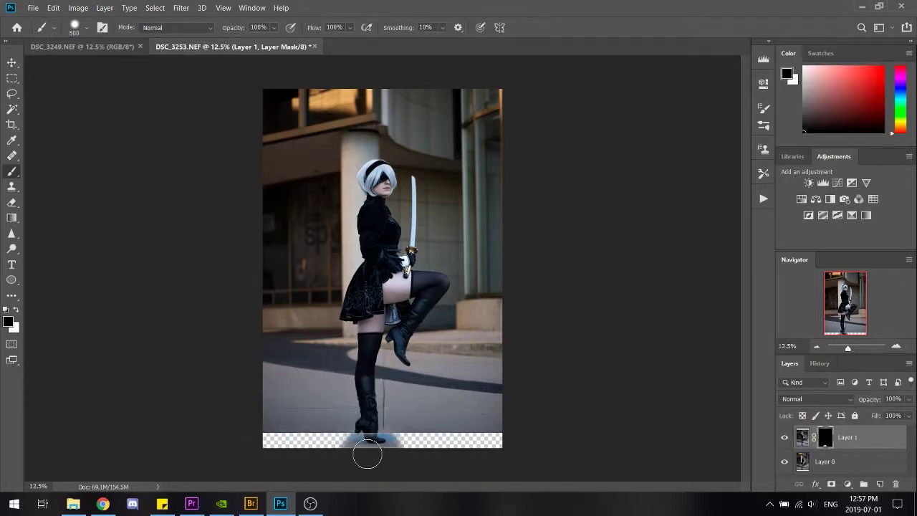
key(x)
drag(368, 450, 443, 458)
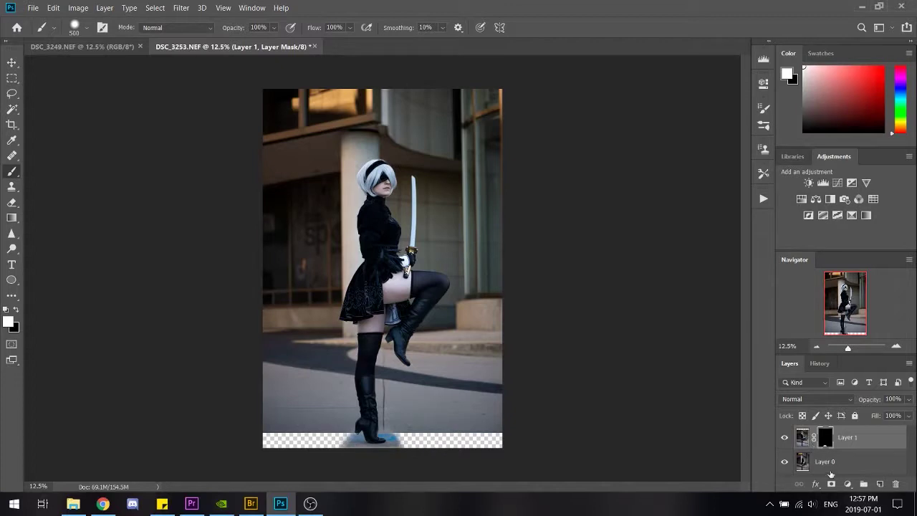
- Paint black on Layer 1's mask with the 500 px brush to hide the mismatched patch around the heel
shift+click(832, 468)
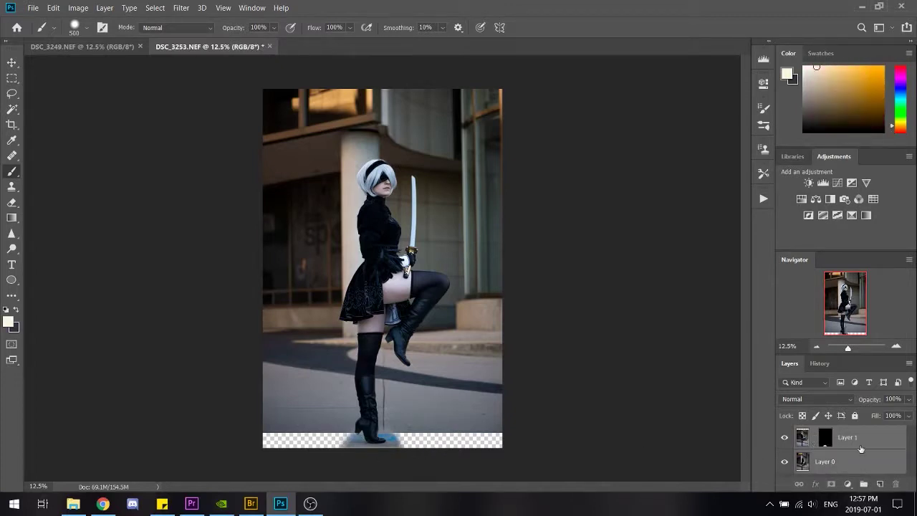
click(825, 437)
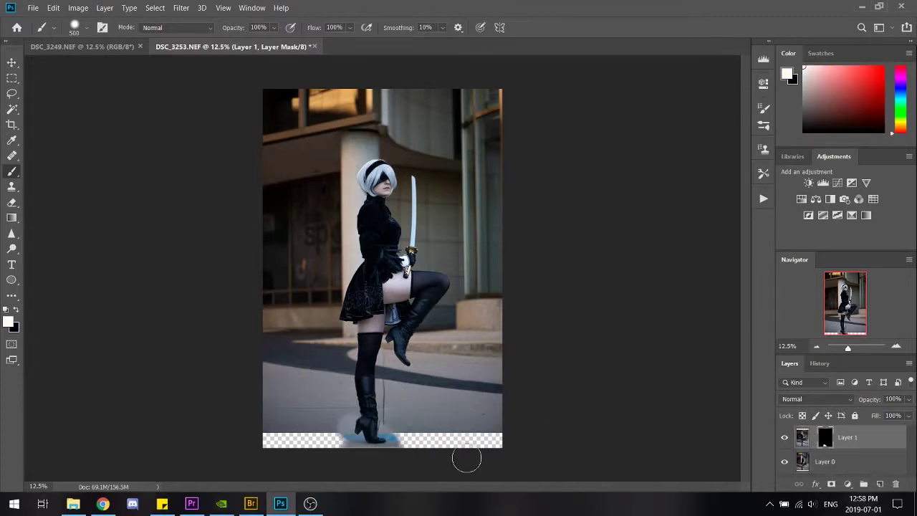
key(x)
click(77, 25)
click(124, 92)
click(371, 114)
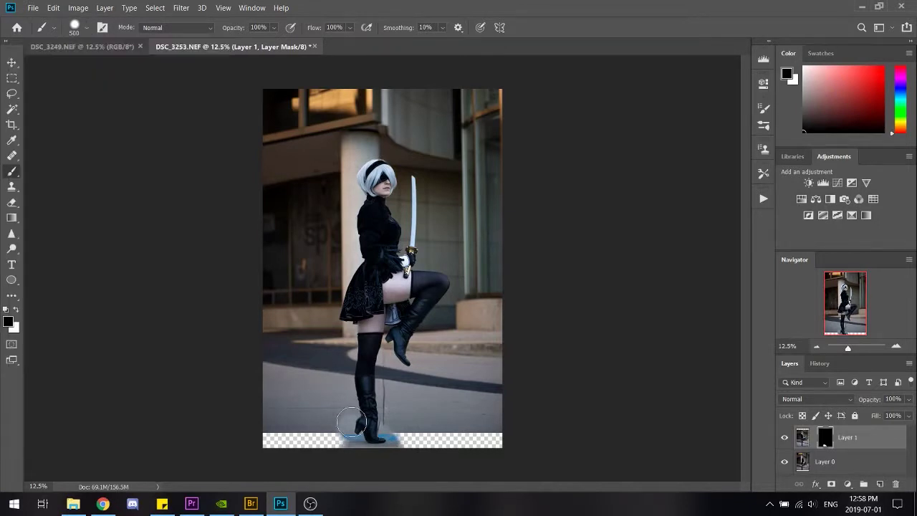
- Duplicate Layer 0 and merge the copy with the masked Layer 1
click(830, 465)
key(ctrl+j)
right_click(894, 433)
click(774, 350)
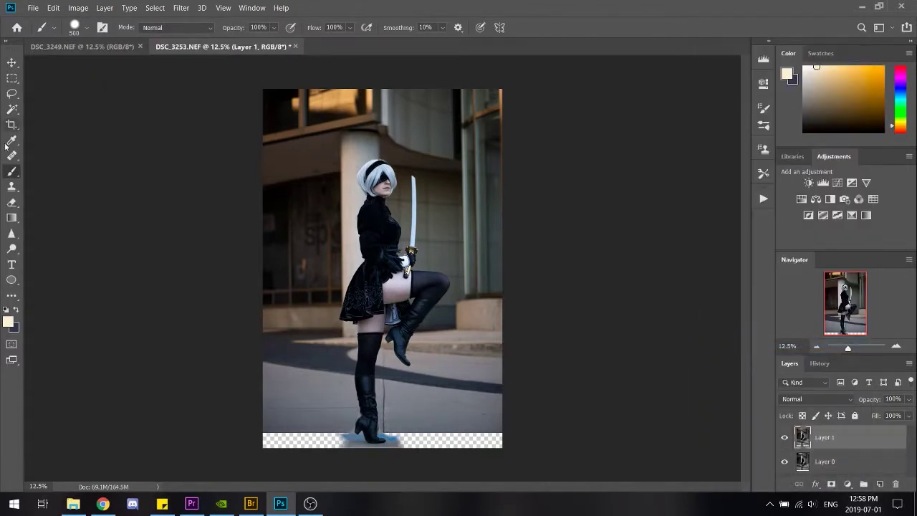
- Fill the transparent strip along the photo's bottom edge with pavement using the Clone Stamp
click(12, 202)
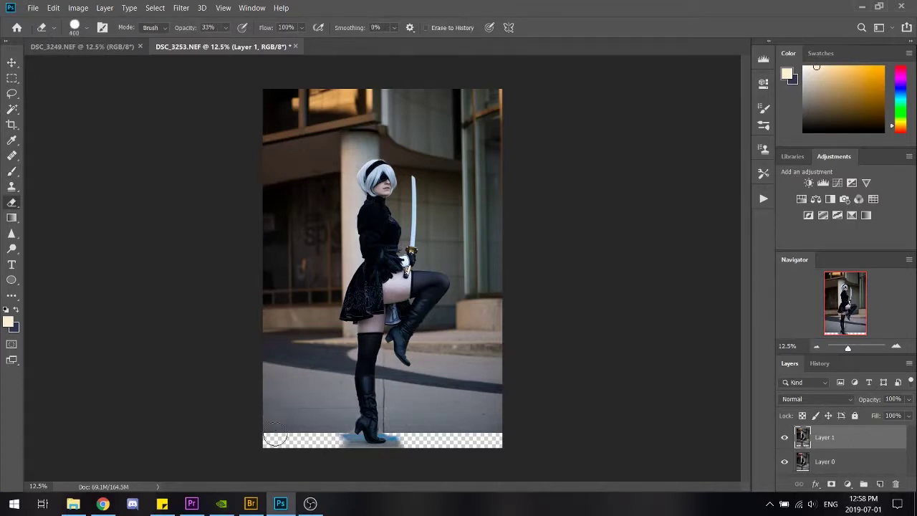
click(12, 186)
mouse_move(268, 420)
mouse_down()
mouse_move(270, 437)
mouse_move(318, 419)
mouse_move(344, 433)
mouse_up()
mouse_move(402, 422)
mouse_down()
mouse_move(410, 438)
mouse_move(515, 434)
mouse_up()
- Heal away the yellow strip below the standing boot and the cracks in the pavement with the Healing Brush
key(j)
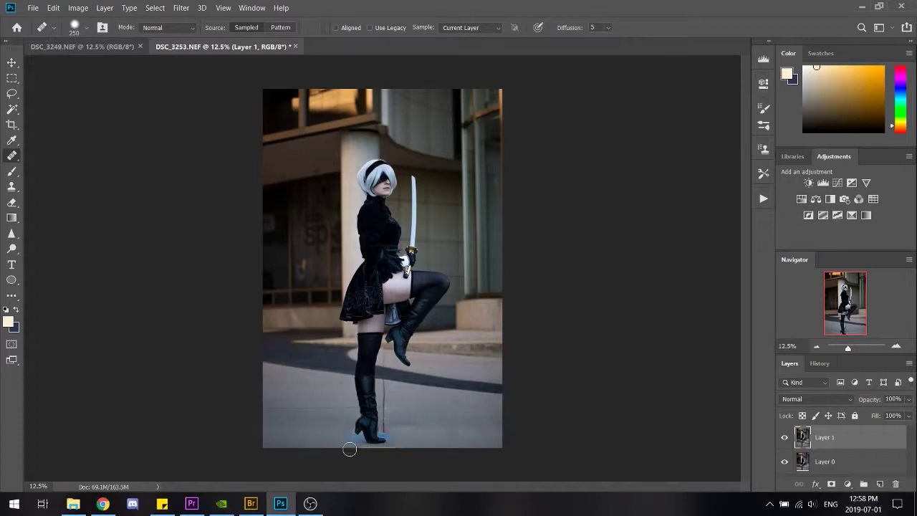
scroll(450, 428, up, 2)
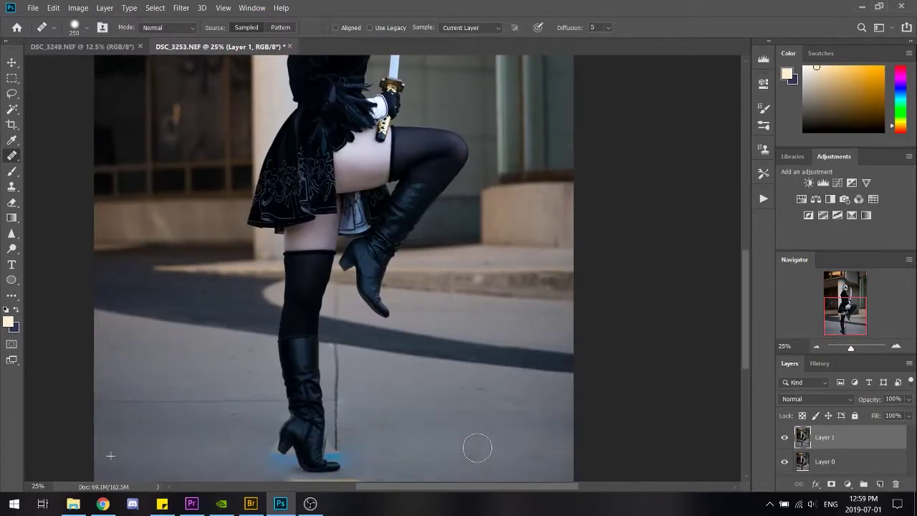
scroll(403, 454, down, 1)
key(bracketleft)
key(bracketleft)
key(bracketleft)
key(bracketleft)
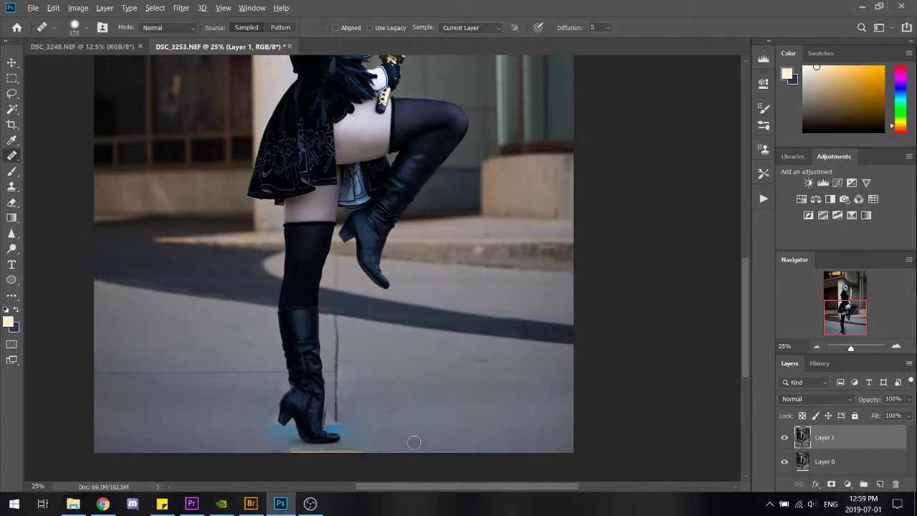
drag(340, 451, 281, 449)
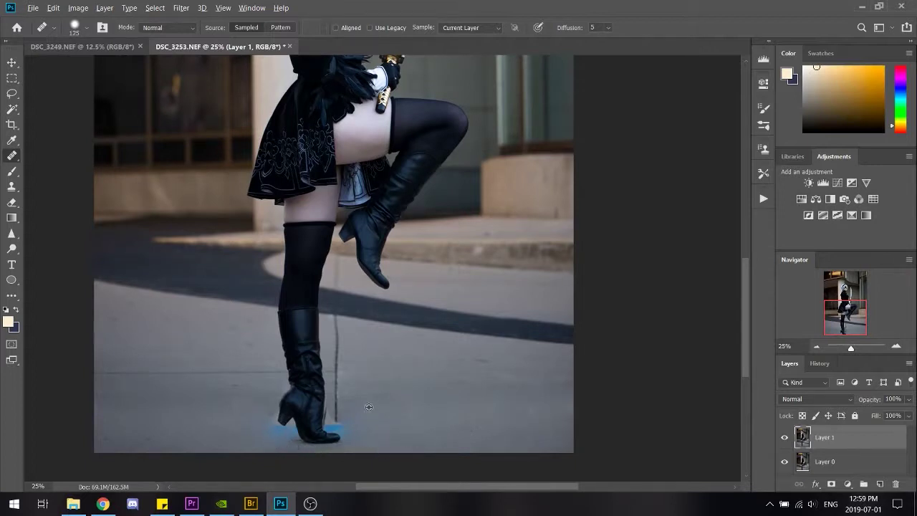
mouse_move(336, 373)
mouse_down()
mouse_move(355, 345)
mouse_move(335, 338)
mouse_move(353, 316)
mouse_up()
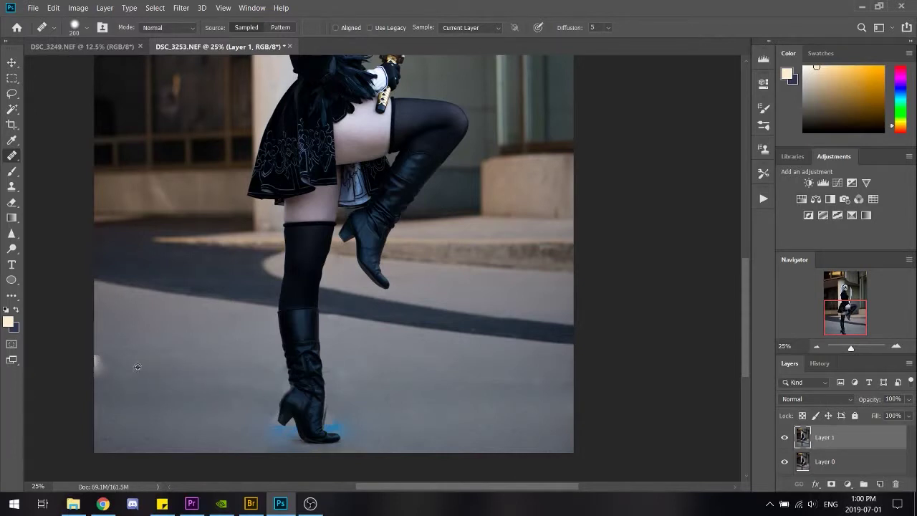
click(104, 358)
- Clone clean pavement over the blue paint and crack remnants on both sides of the standing boot
key(ctrl+plus)
key(ctrl+plus)
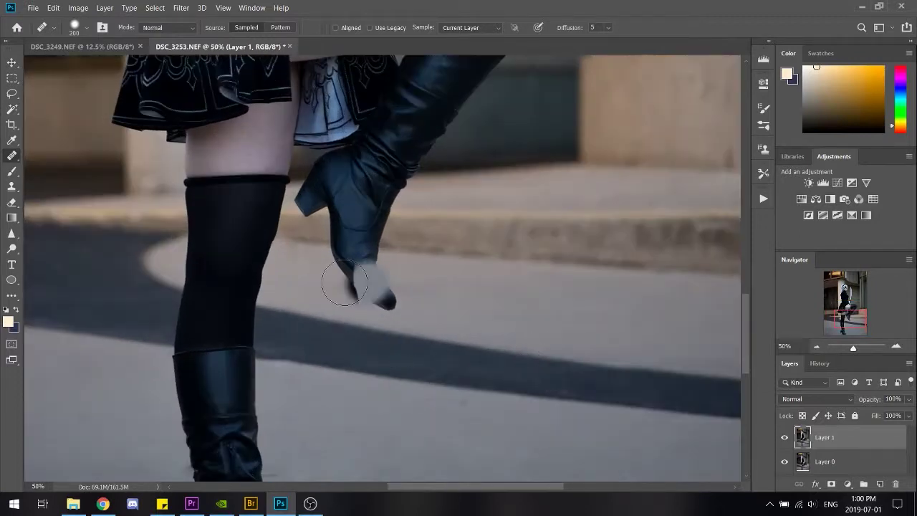
drag(856, 323, 854, 328)
key(s)
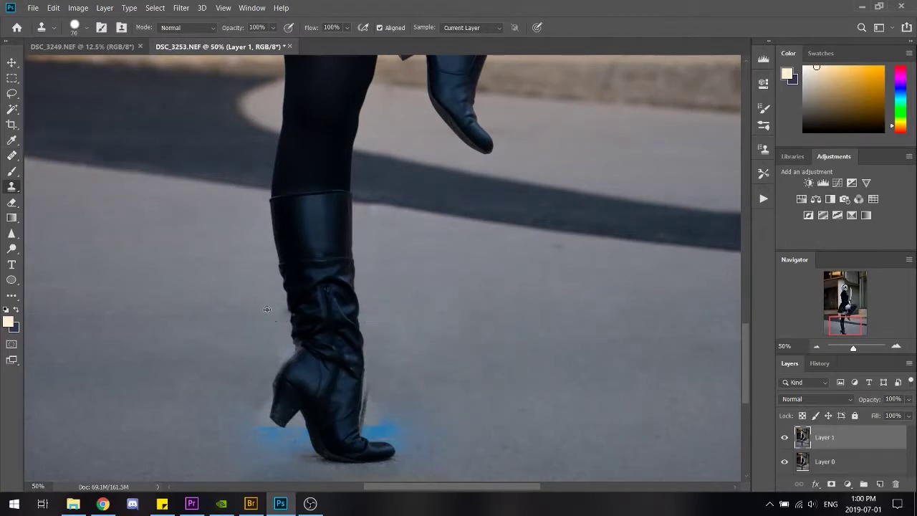
mouse_move(458, 429)
mouse_down()
mouse_move(370, 425)
mouse_move(375, 380)
mouse_move(407, 448)
mouse_move(399, 414)
mouse_up()
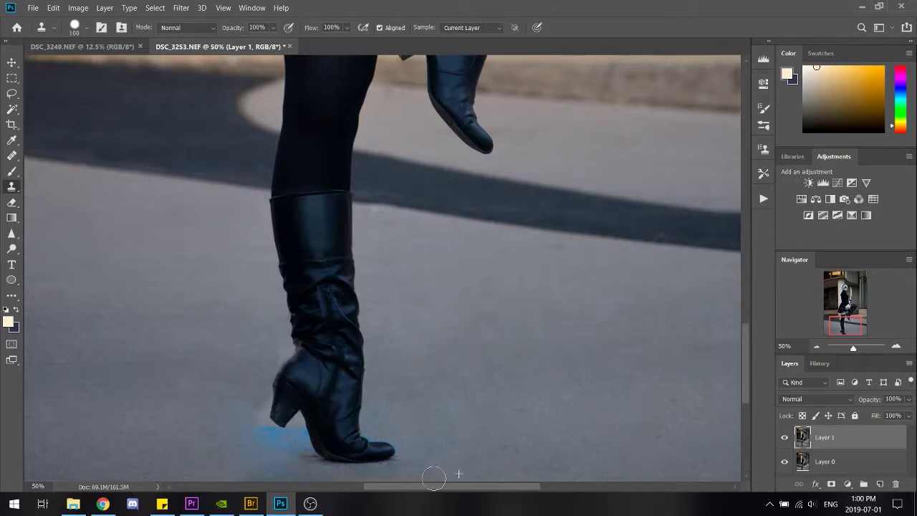
alt+click(192, 428)
mouse_move(253, 433)
mouse_down()
mouse_move(295, 437)
mouse_move(302, 458)
mouse_move(242, 447)
mouse_move(261, 444)
mouse_move(260, 381)
mouse_up()
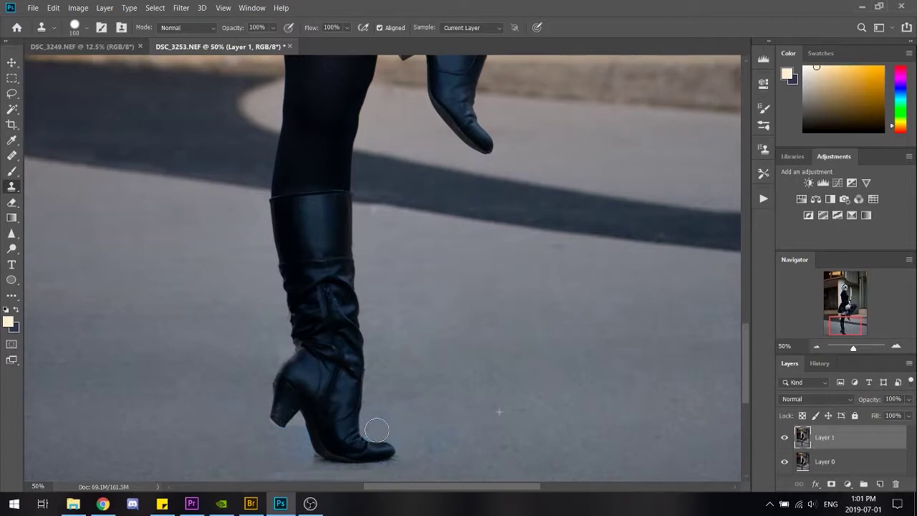
- Heal the remaining colour traces around the boot's toe and heel, reducing the Healing Brush to 50 px
key(j)
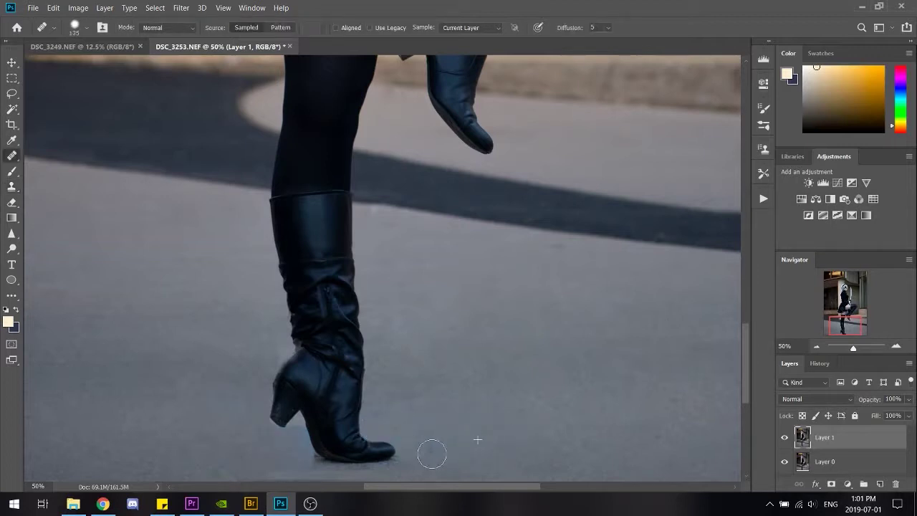
scroll(295, 390, down, 2)
key(bracketleft)
key(bracketleft)
key(bracketleft)
key(bracketleft)
key(bracketleft)
key(bracketleft)
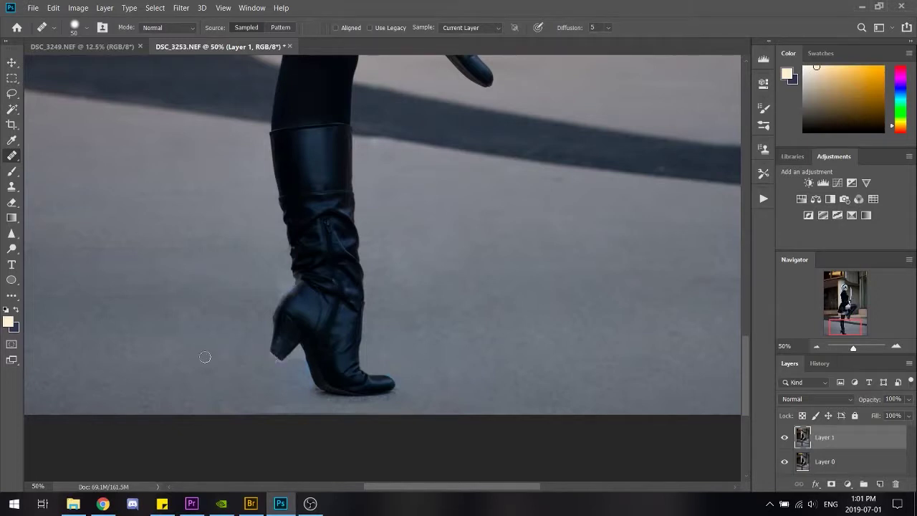
key(ctrl+0)
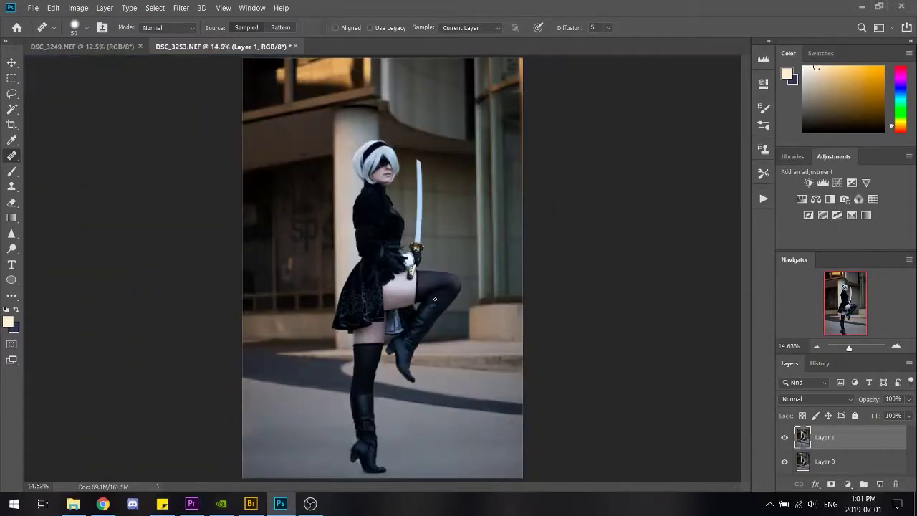
click(785, 461)
click(785, 461)
click(785, 462)
click(785, 461)
- Heal away the "sp" lettering on the dark window behind the figure with a 250 px Healing Brush
key(ctrl+plus)
key(ctrl+plus)
key(ctrl+plus)
key(ctrl+plus)
key(ctrl+plus)
drag(172, 186, 437, 361)
scroll(380, 346, down, 2)
key(])
key(])
key(])
key(])
key(])
key(])
key(])
key(])
key(])
key(])
key(])
key([)
alt+click(309, 420)
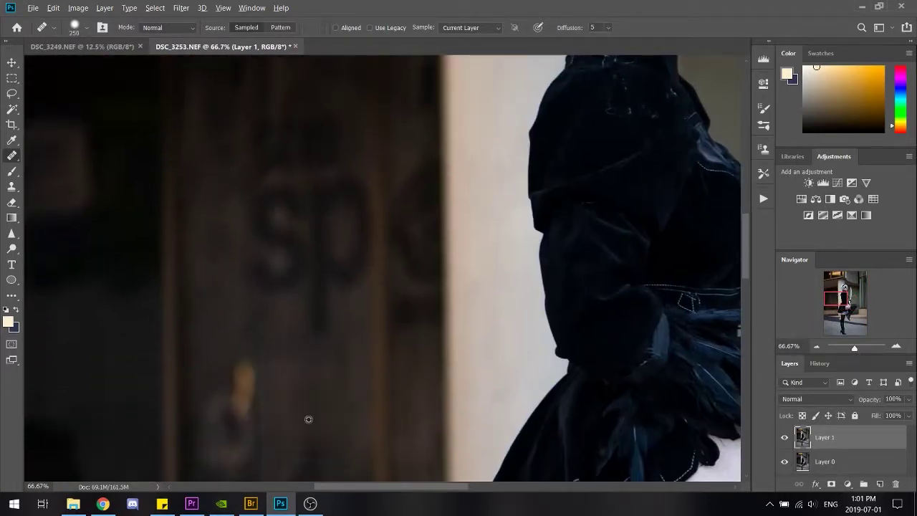
drag(316, 305, 291, 147)
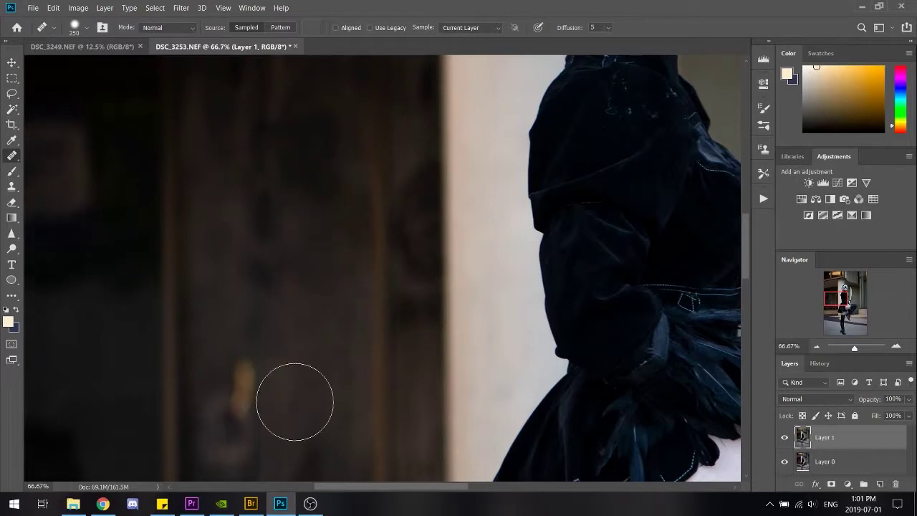
- Heal the leftover dark lettering between the window frame and the pale pillar
drag(440, 376, 434, 433)
click(436, 305)
click(434, 219)
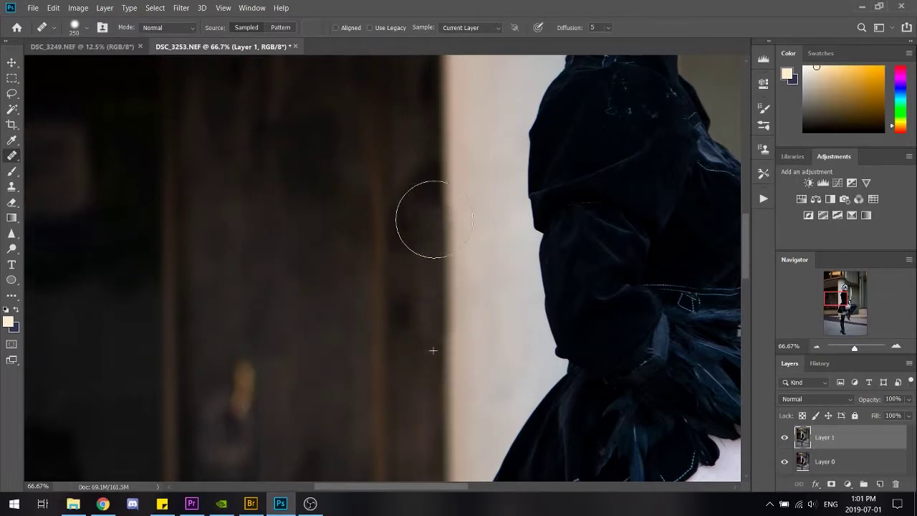
click(434, 174)
mouse_move(432, 267)
mouse_down()
mouse_move(438, 252)
mouse_move(421, 311)
mouse_up()
- Heal away the bright spot on the dark window below the removed lettering
scroll(284, 307, down, 1)
scroll(284, 307, down, 2)
alt+click(229, 164)
drag(229, 258, 229, 327)
scroll(323, 269, up, 4)
scroll(323, 269, up, 3)
key(ctrl+0)
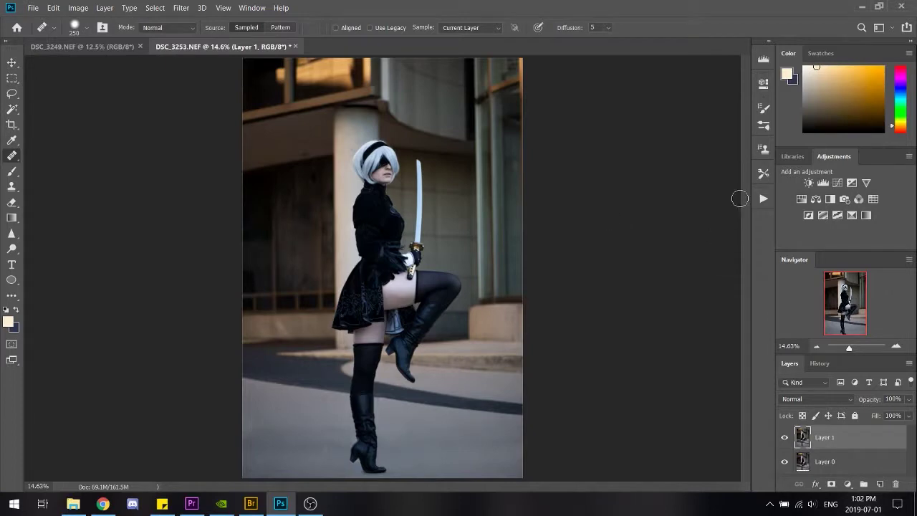
- Apply Liquify to Layer 1, subtly reshaping the wig with the Forward Warp tool at brush sizes between 250 and 700
click(180, 8)
click(213, 100)
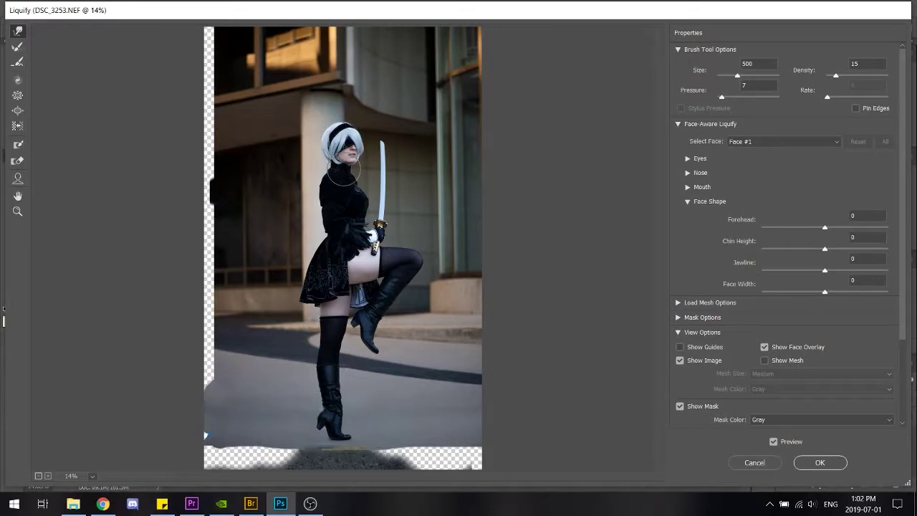
key(bracketright)
key(bracketright)
key(bracketright)
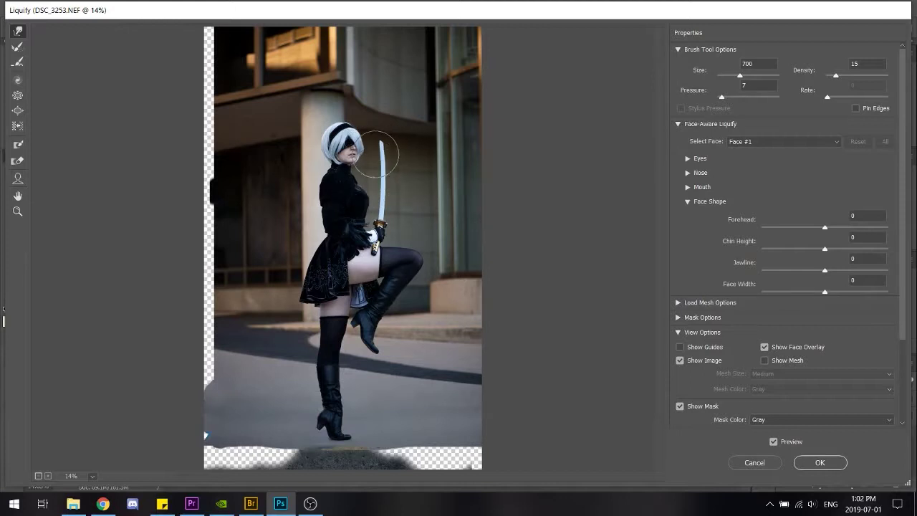
key(bracketleft)
key(bracketleft)
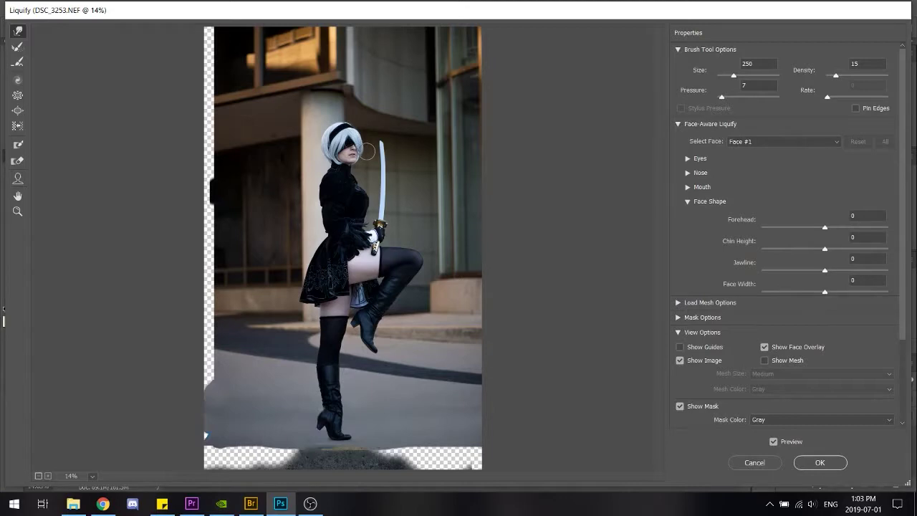
click(821, 462)
- Compare the retouched photo with the original by toggling Layer 1's visibility, leaving it shown
right_click(834, 442)
click(695, 350)
click(784, 438)
click(784, 438)
click(784, 439)
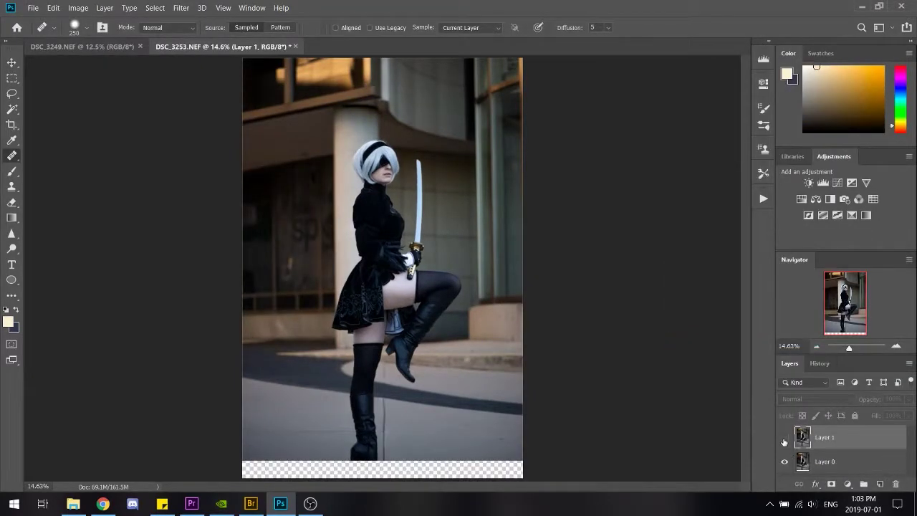
click(784, 439)
click(784, 439)
click(784, 438)
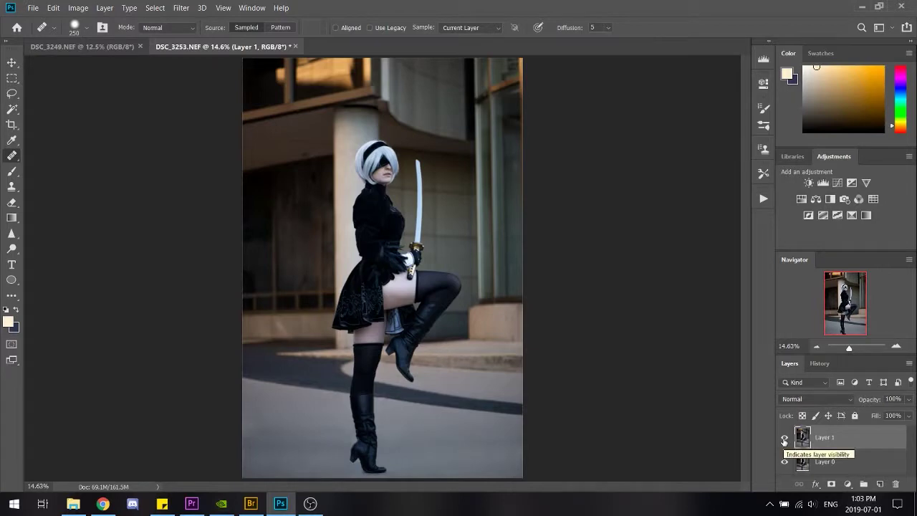
- Heal small blemishes on the outfit and face of Layer 1 with a 25 px Healing Brush
key(ctrl+plus)
key(ctrl+plus)
key(ctrl+plus)
key(ctrl+plus)
key(ctrl+plus)
key(ctrl+plus)
key(bracketleft)
key(bracketleft)
key(bracketleft)
key(bracketleft)
key(bracketleft)
key(bracketleft)
key(bracketleft)
key(bracketleft)
key(bracketleft)
key(bracketleft)
key(bracketleft)
key(bracketleft)
key(bracketleft)
key(bracketleft)
key(bracketleft)
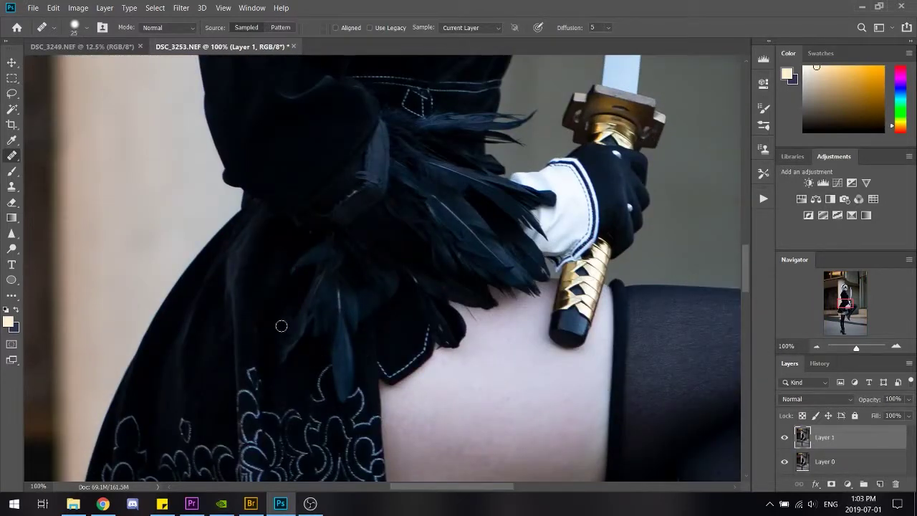
drag(841, 303, 840, 295)
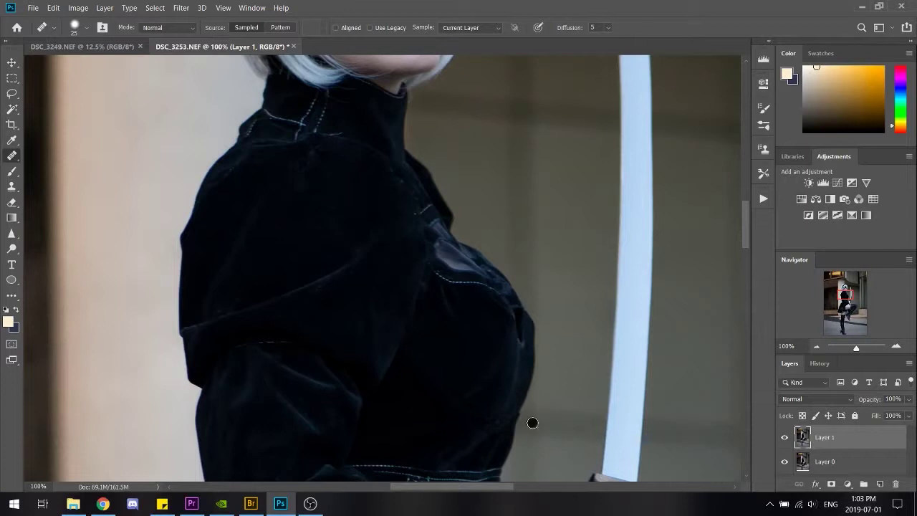
scroll(334, 245, up, 5)
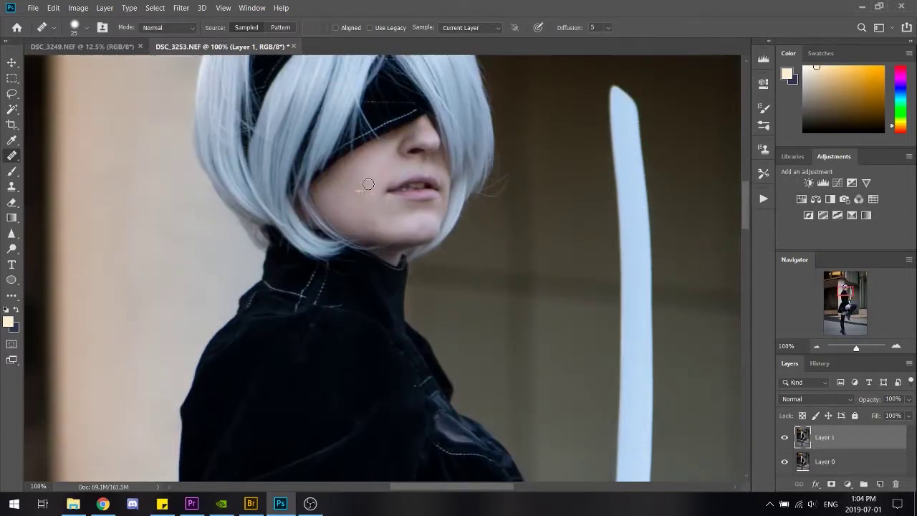
- Brighten the midtones of the face with the Dodge tool at size 400 and 11% exposure
click(11, 249)
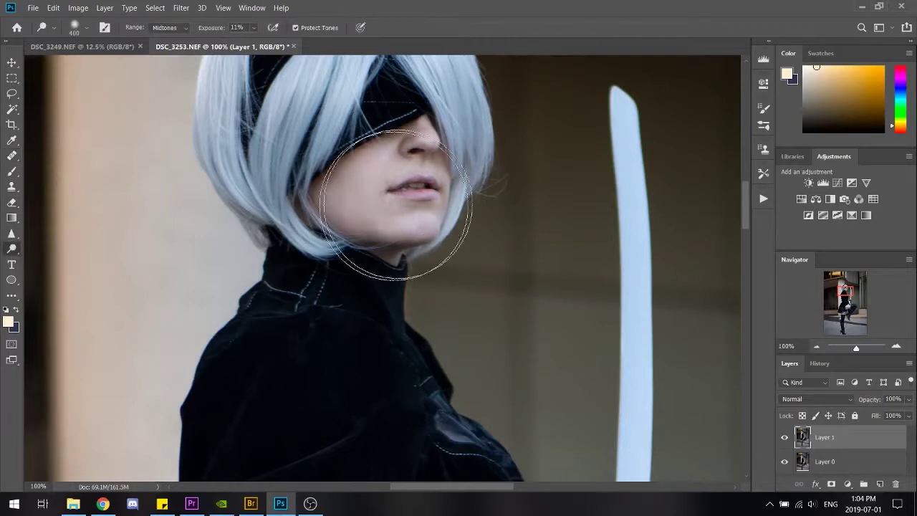
scroll(359, 205, down, 3)
scroll(360, 206, up, 2)
scroll(387, 215, down, 5)
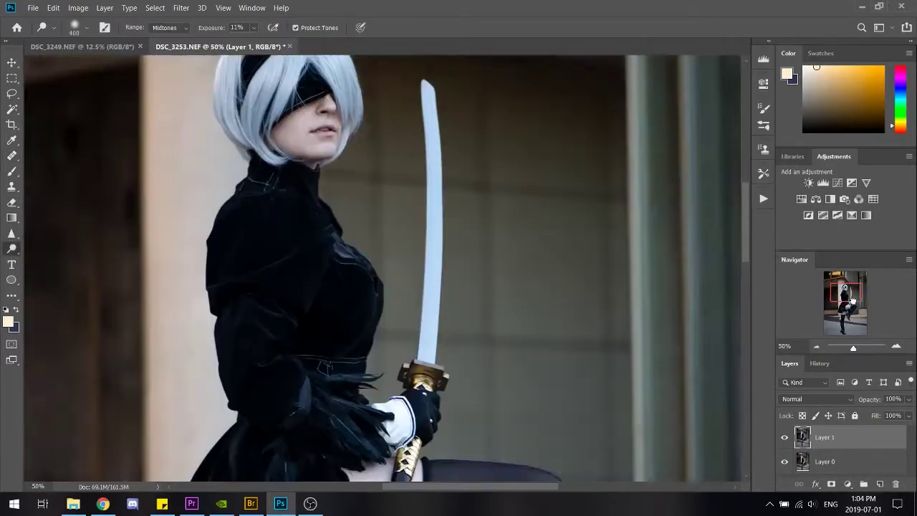
- Lasso the sword hilt and gloved hand with a 5 px feather and add a Hue/Saturation adjustment for that area
key(l)
mouse_move(413, 224)
mouse_down()
mouse_move(354, 351)
mouse_move(414, 222)
mouse_up()
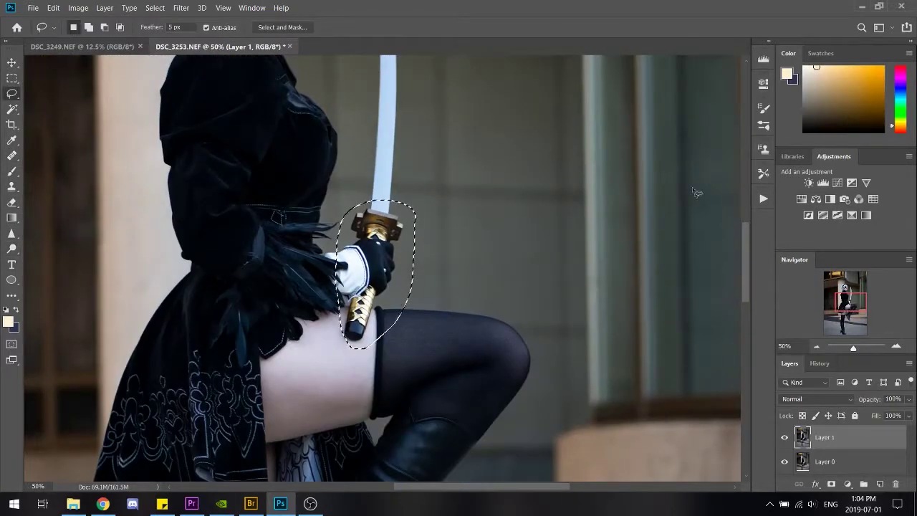
click(801, 200)
- Sample the hilt's gold as the Hue/Saturation target range, remove its saturation and set its lightness to +44
click(702, 132)
click(624, 189)
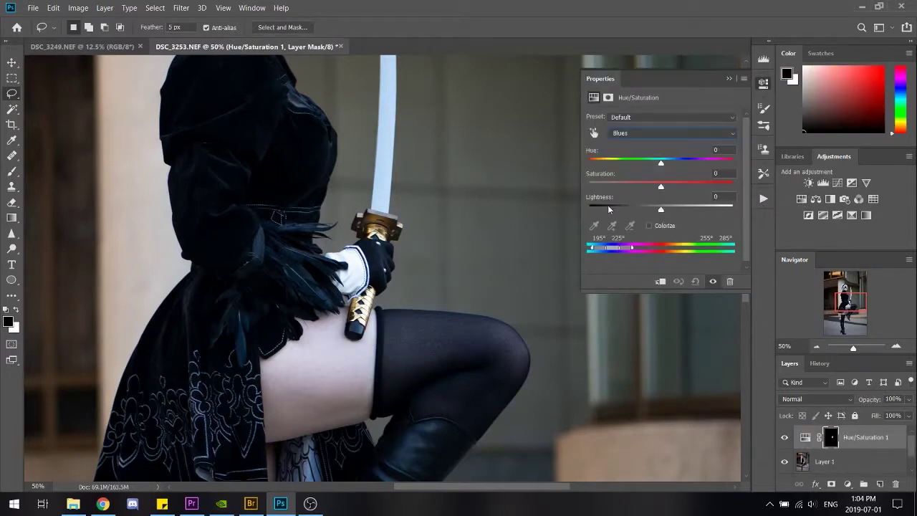
click(594, 226)
click(374, 233)
drag(661, 188, 589, 188)
mouse_move(681, 211)
mouse_down()
mouse_move(634, 204)
mouse_move(692, 210)
mouse_up()
- Desaturate the Master range of the hilt's Hue/Saturation adjustment to -64 and shift its hue slightly
click(666, 133)
click(660, 162)
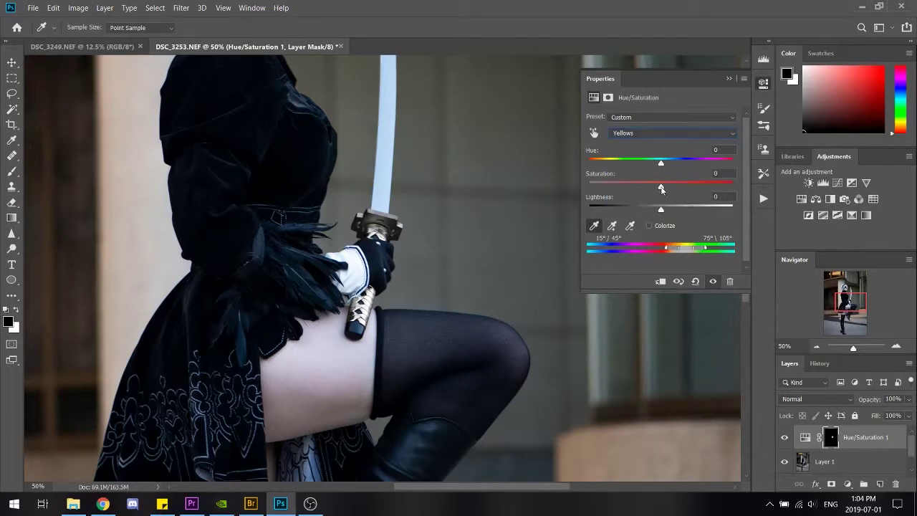
click(672, 133)
click(657, 138)
key(l)
drag(660, 186, 599, 185)
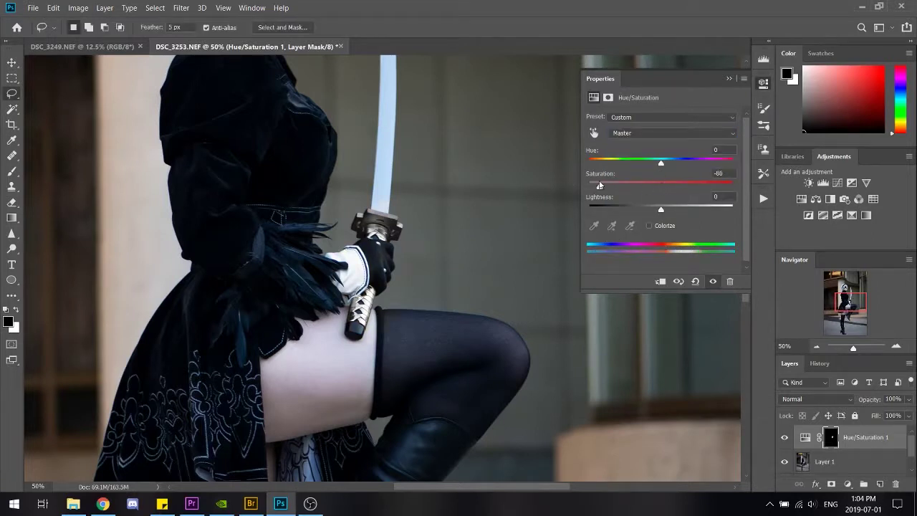
mouse_move(661, 209)
mouse_down()
mouse_move(684, 209)
mouse_move(662, 210)
mouse_up()
mouse_move(684, 164)
mouse_down()
mouse_move(729, 163)
mouse_move(609, 164)
mouse_move(671, 165)
mouse_up()
- Set the Yellows 2 range of the hilt's adjustment to hue +160 and saturation +58
click(676, 133)
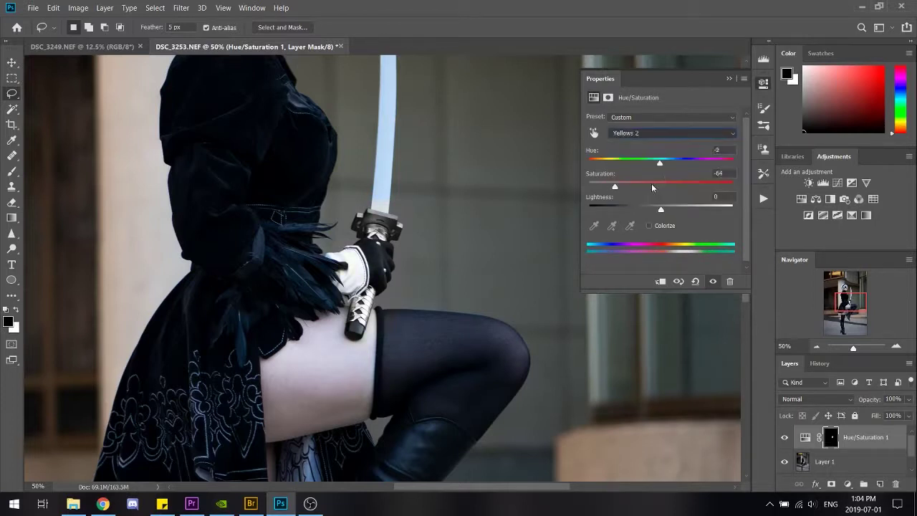
click(623, 184)
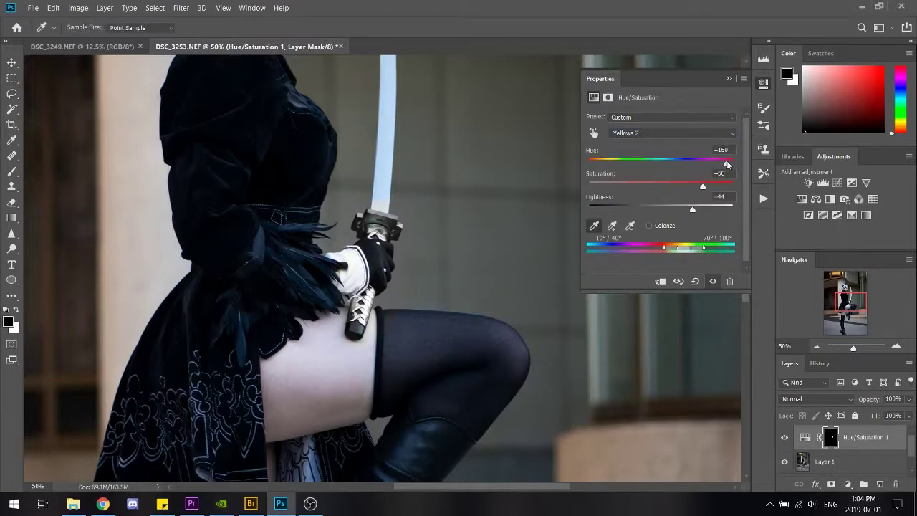
click(729, 79)
- Paint black on the Hue/Saturation mask over the glove, cuff and surrounding background, leaving only the sword hilt affected
key(b)
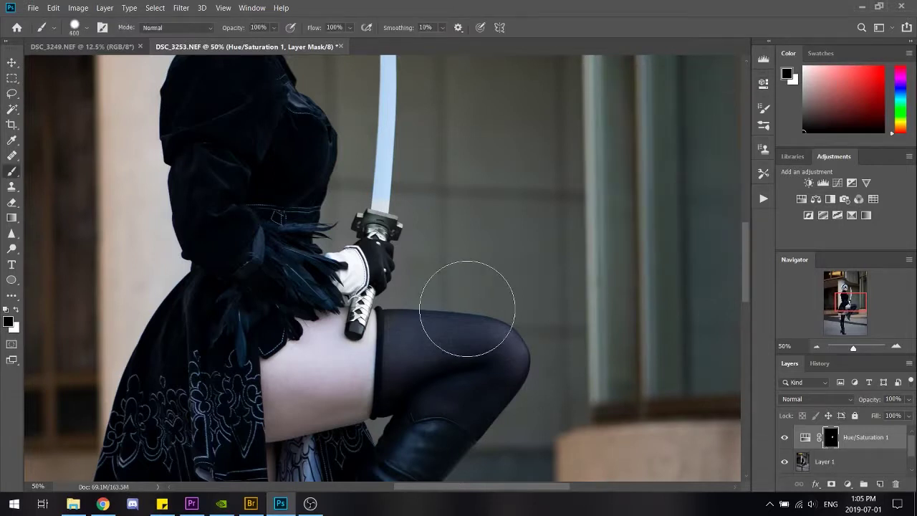
key(backslash)
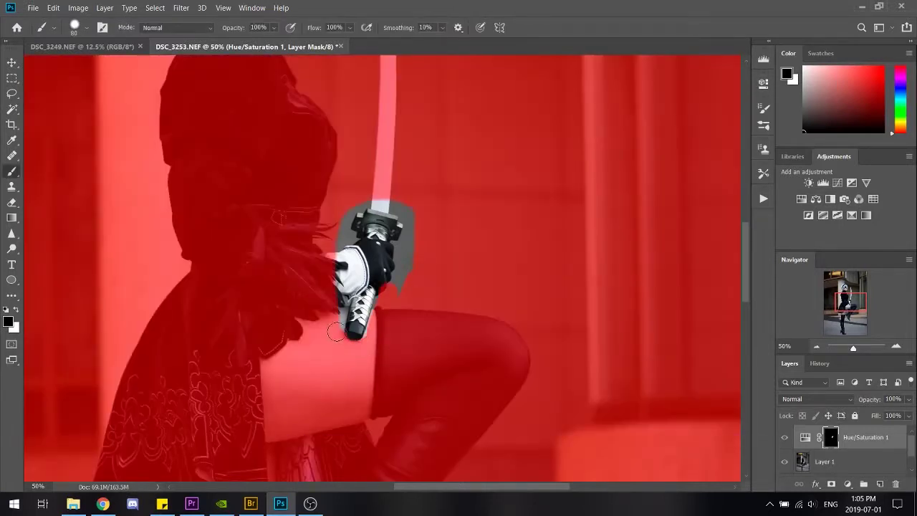
mouse_move(362, 285)
mouse_down()
mouse_move(326, 286)
mouse_move(359, 249)
mouse_move(380, 247)
mouse_up()
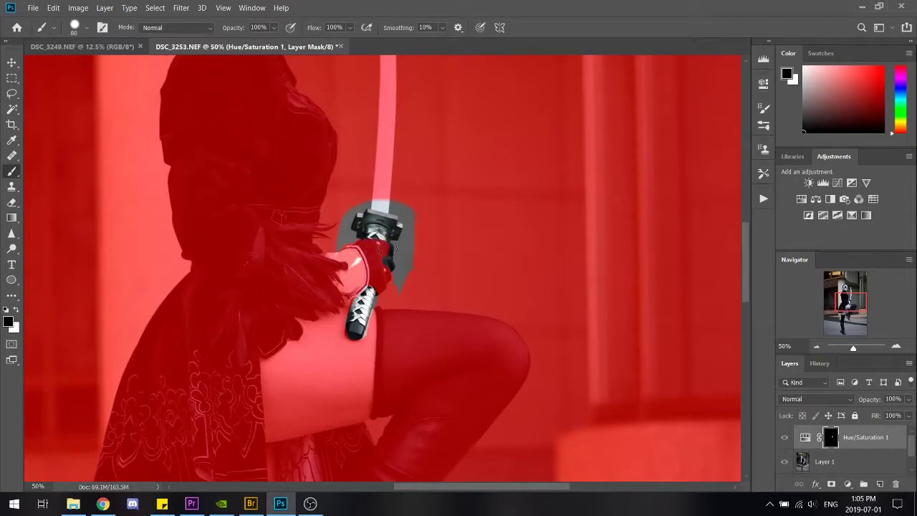
drag(389, 200, 345, 207)
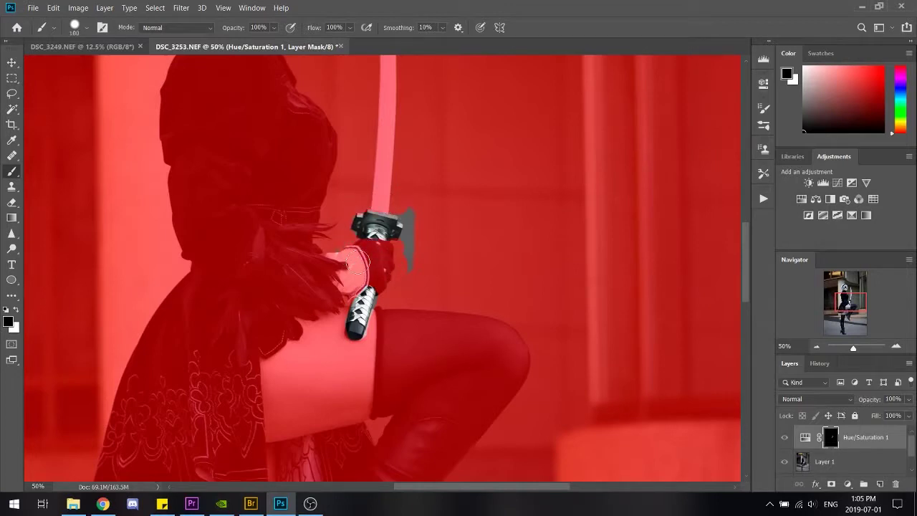
key(backslash)
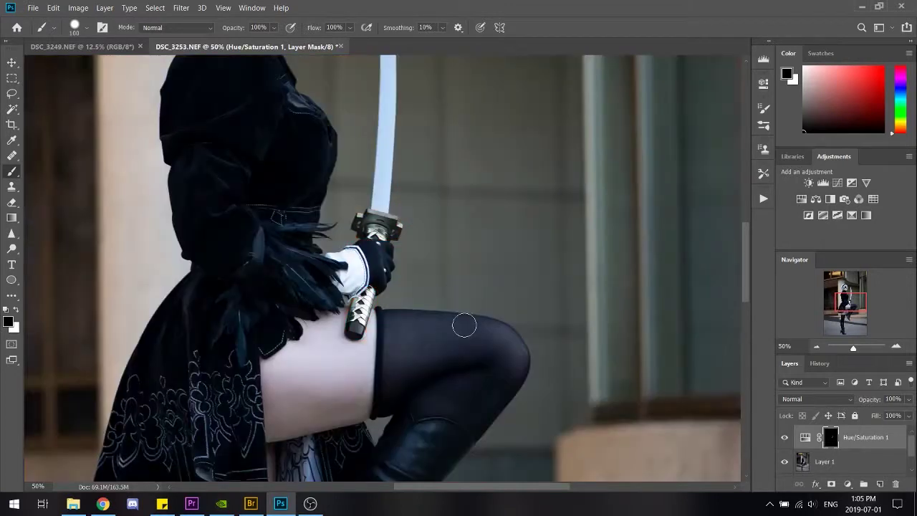
- Dodge the midtones of the legs and boots on Layer 1 at size 400 and 11% exposure
scroll(423, 315, down, 3)
key(alt+bracketleft)
click(12, 248)
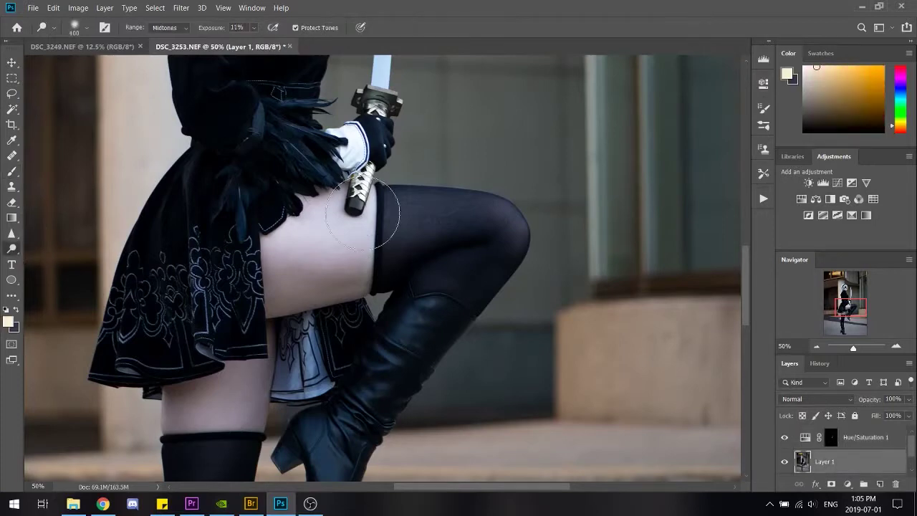
scroll(248, 352, down, 5)
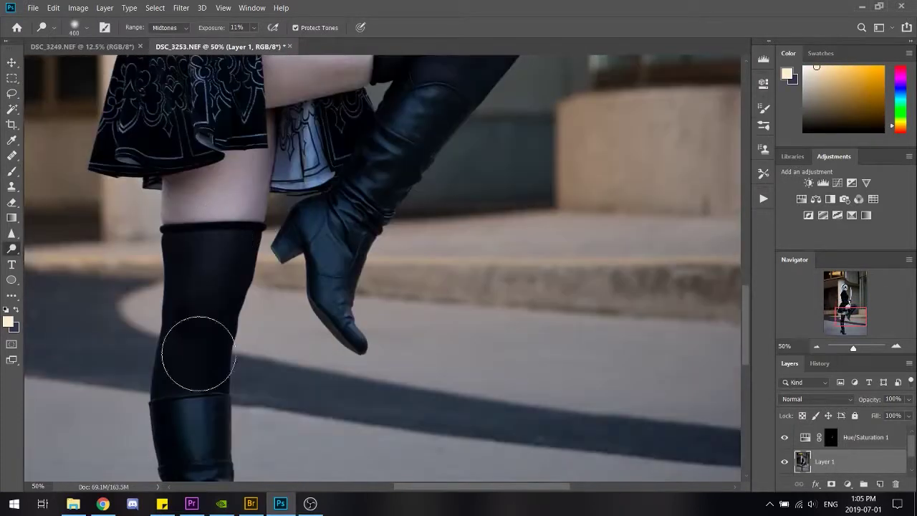
scroll(213, 434, down, 6)
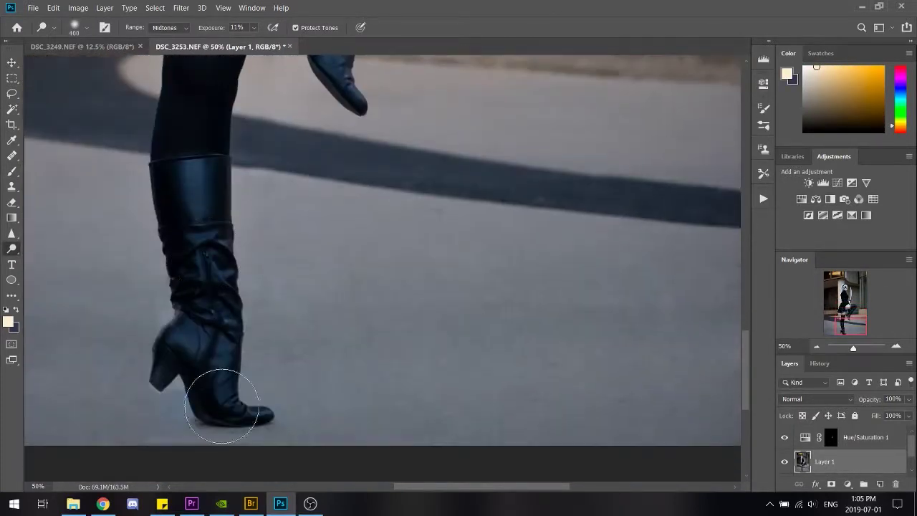
scroll(335, 300, up, 5)
scroll(335, 301, up, 4)
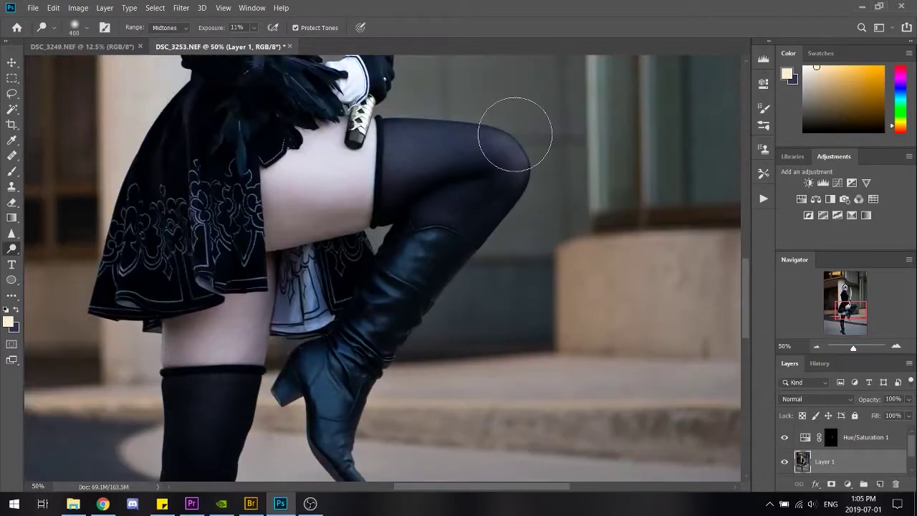
- Burn the midtones of the legs and boots on Layer 1 at size 200 and 9% exposure
alt+click(10, 252)
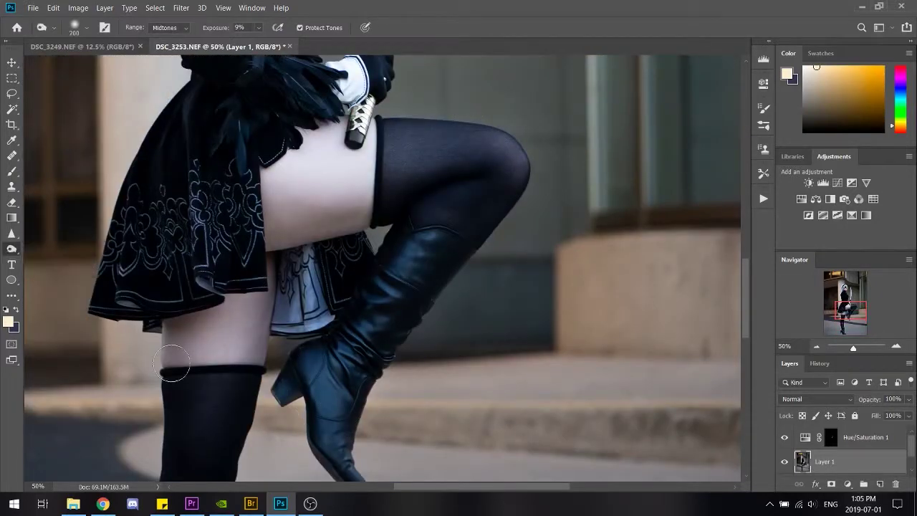
scroll(321, 346, down, 7)
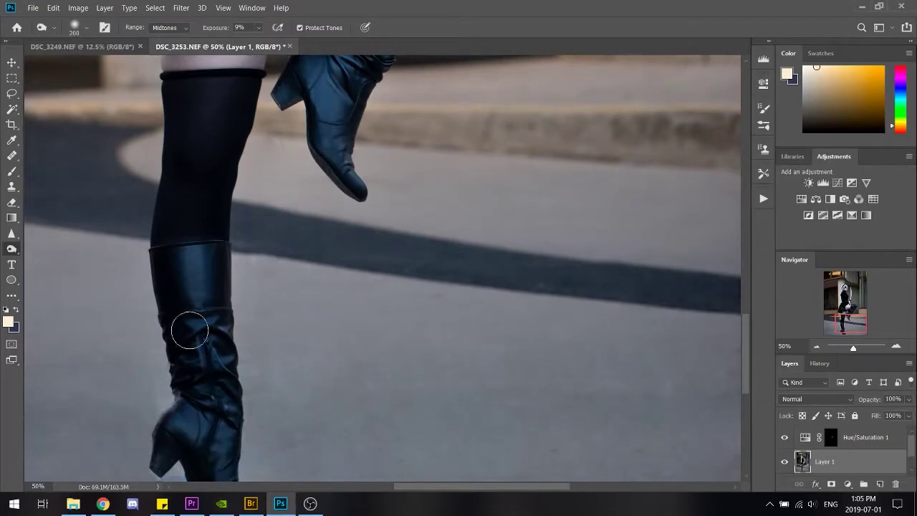
scroll(312, 185, up, 15)
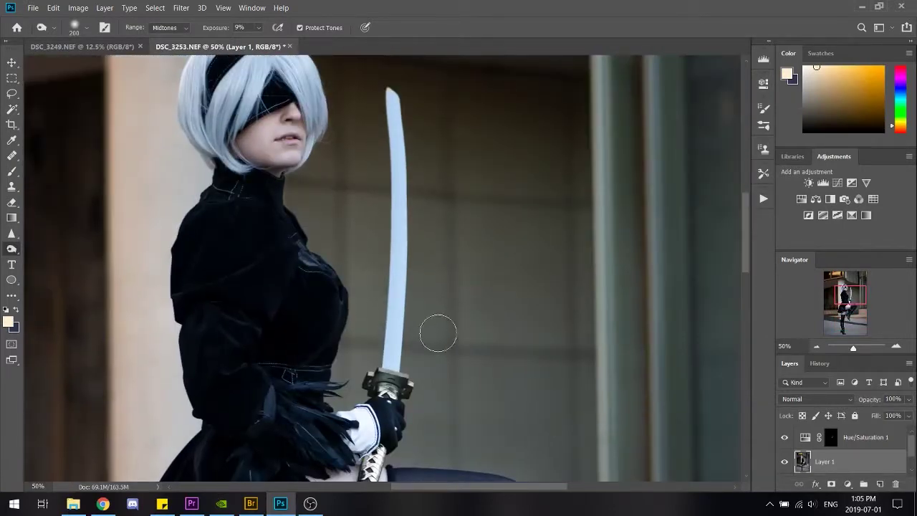
key(ctrl+0)
scroll(801, 469, down, 1)
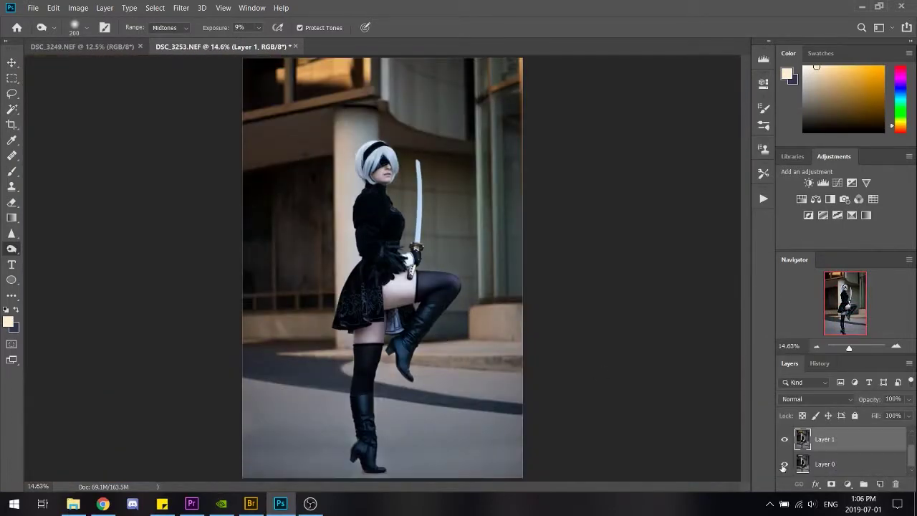
- Place the Pod_nier_automata image from File Explorer, scaled down and floating beside the pale pillar behind the figure's head
click(73, 503)
click(73, 503)
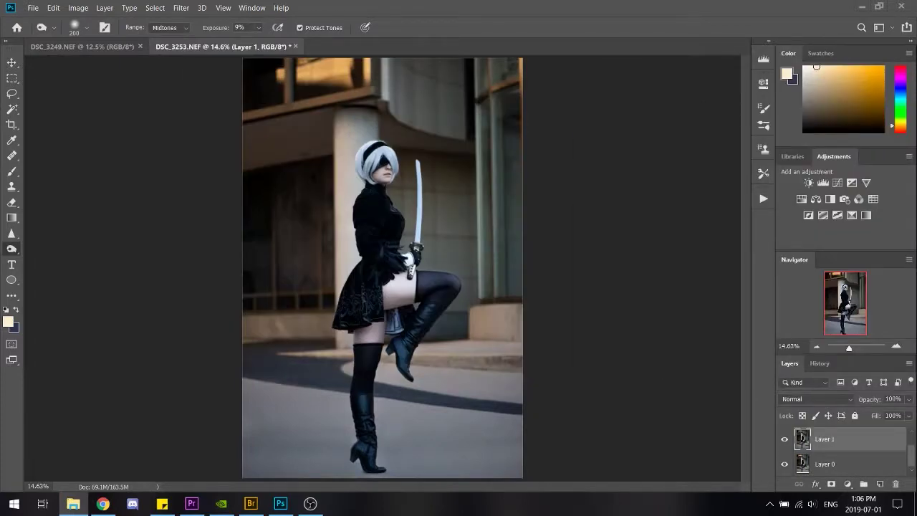
drag(916, 250, 514, 250)
drag(394, 256, 463, 187)
drag(461, 230, 273, 233)
drag(328, 239, 313, 130)
key(Return)
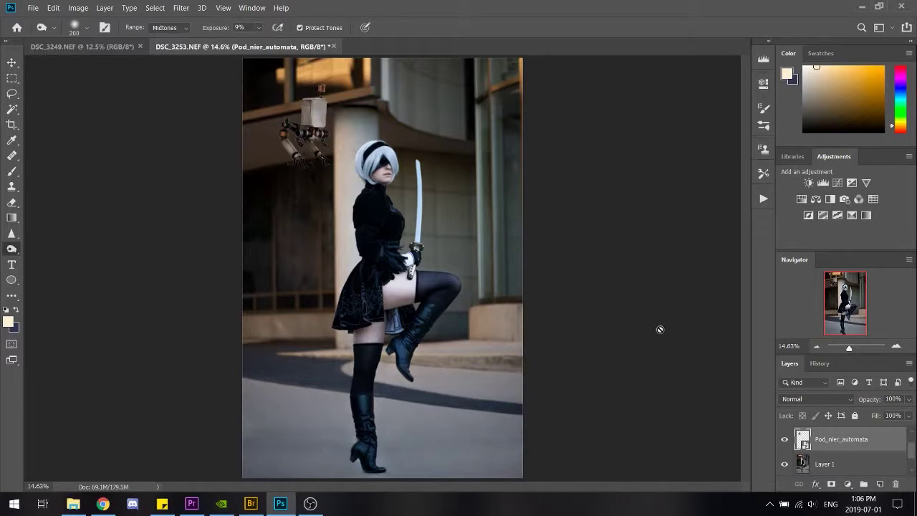
- Apply Auto Tone, Auto Contrast and Auto Color to the Pod_nier_automata layer
click(78, 8)
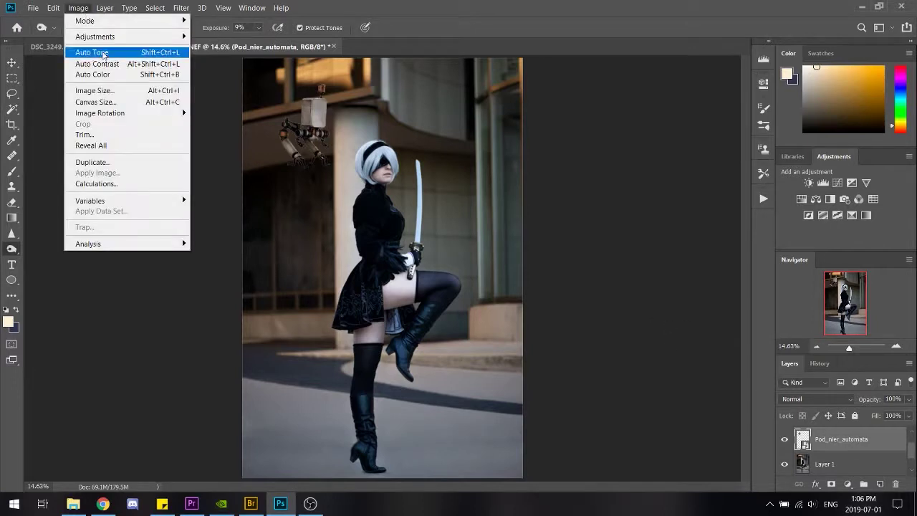
click(93, 55)
click(83, 10)
click(100, 64)
click(84, 9)
click(94, 76)
- Apply the Camera Raw Filter to the Pod_nier_automata layer as a smart filter
click(87, 7)
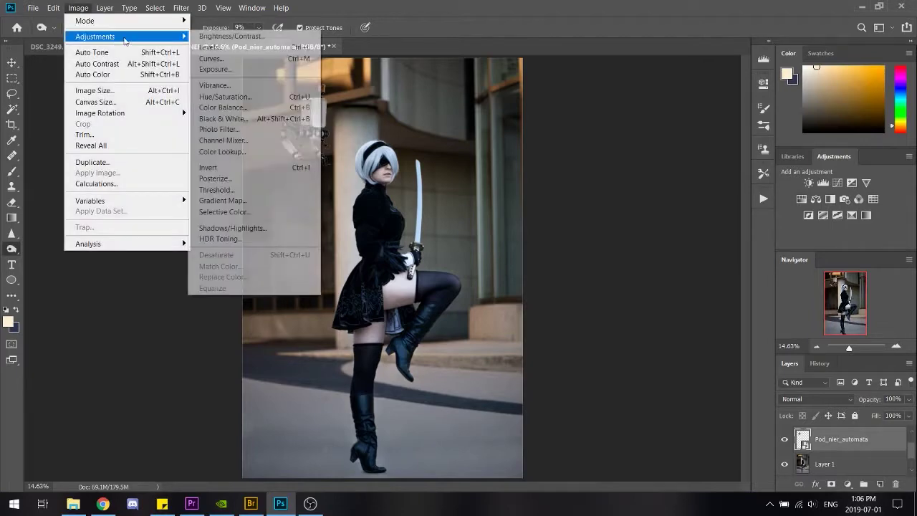
mouse_move(181, 8)
click(218, 74)
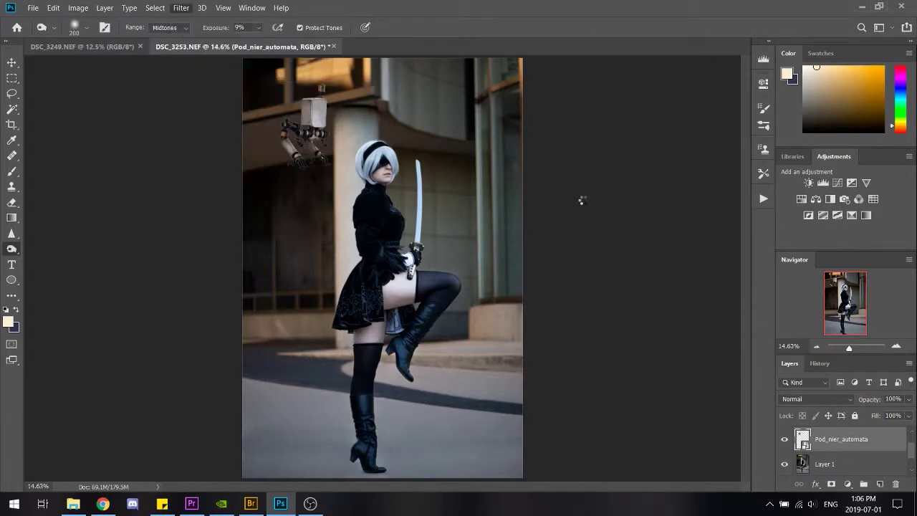
click(796, 475)
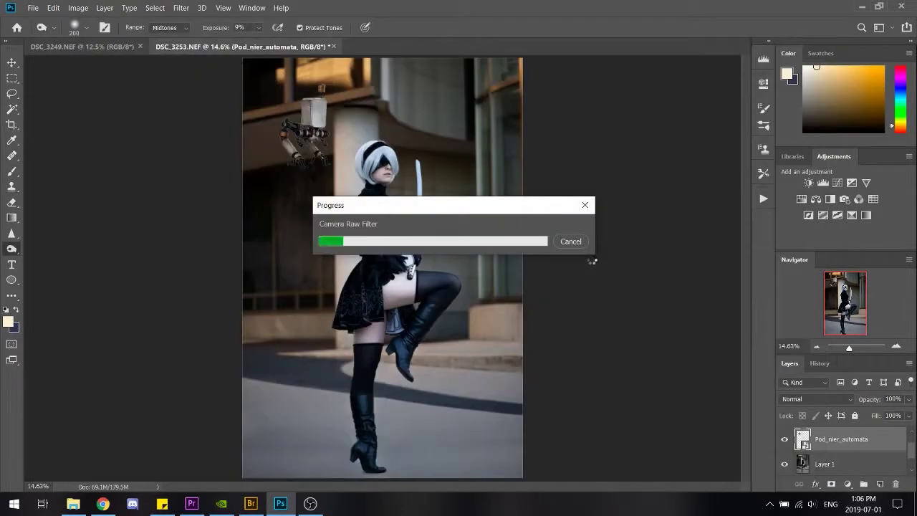
- Soften the Pod_nier_automata layer with a Gaussian Blur smart filter
click(180, 7)
mouse_move(236, 207)
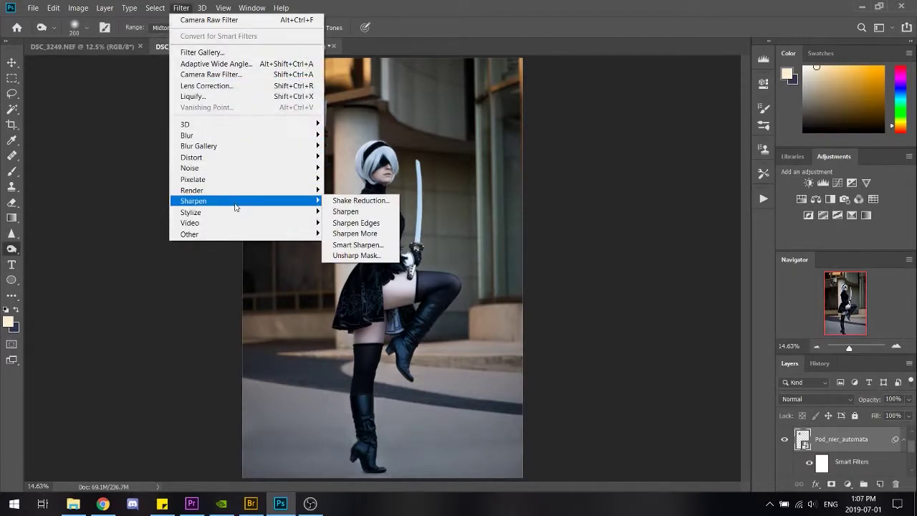
mouse_move(286, 135)
click(351, 178)
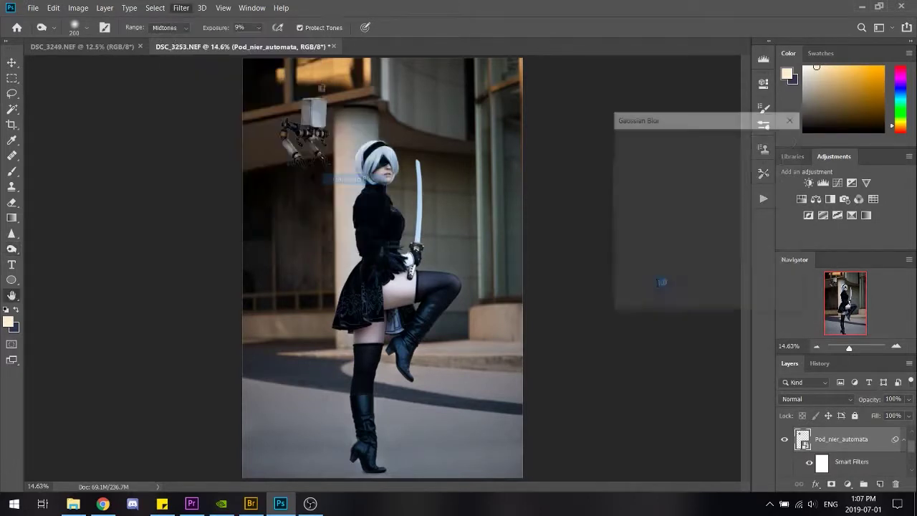
click(781, 142)
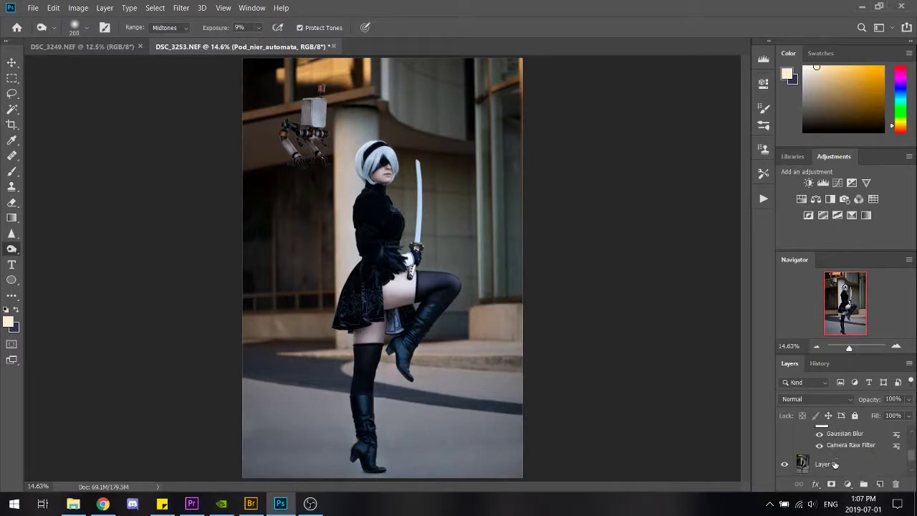
- Sharpen Layer 1 with the Unsharp Mask filter
click(169, 5)
mouse_move(181, 7)
mouse_move(244, 202)
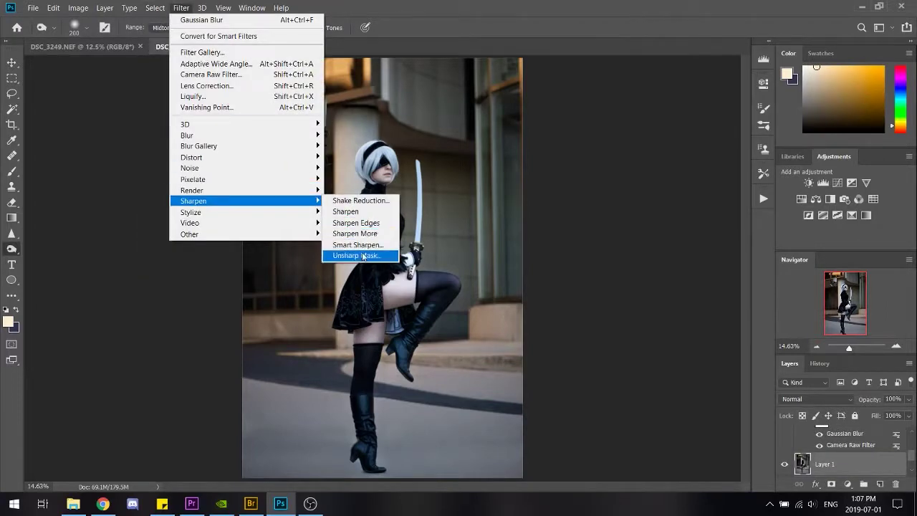
click(351, 257)
click(693, 201)
key(o)
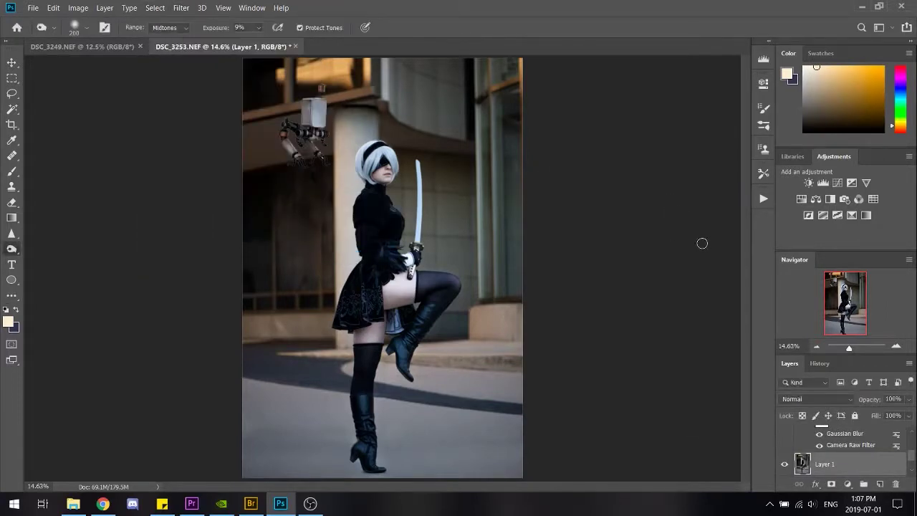
- Open the Save As dialog for the finished composite
click(33, 8)
click(107, 137)
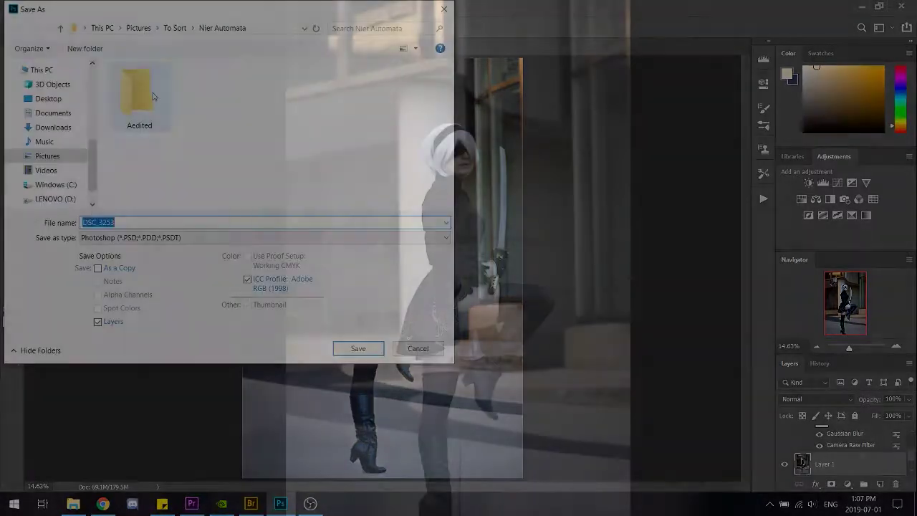